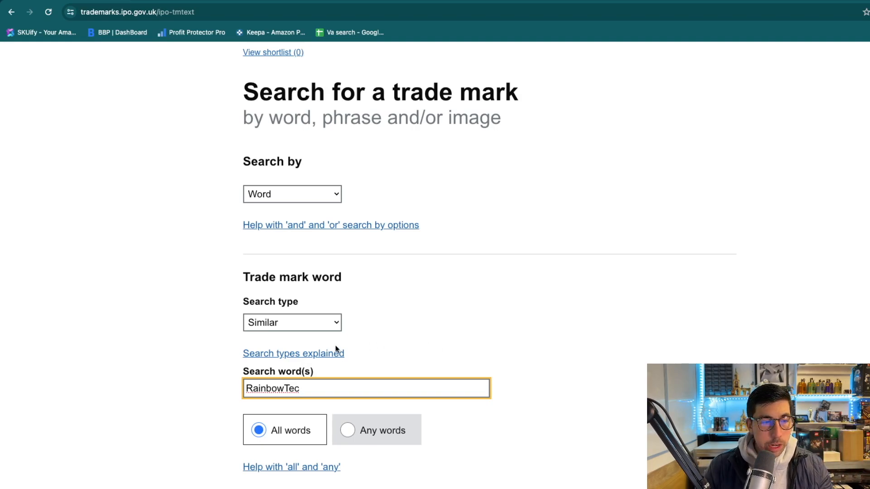
# Run the RainbowTec trade mark search and browse the 26 similar marks, led by RAINBOW TECH.
pyautogui.scroll(-2, 353, 348)
pyautogui.scroll(-3, 371, 348)
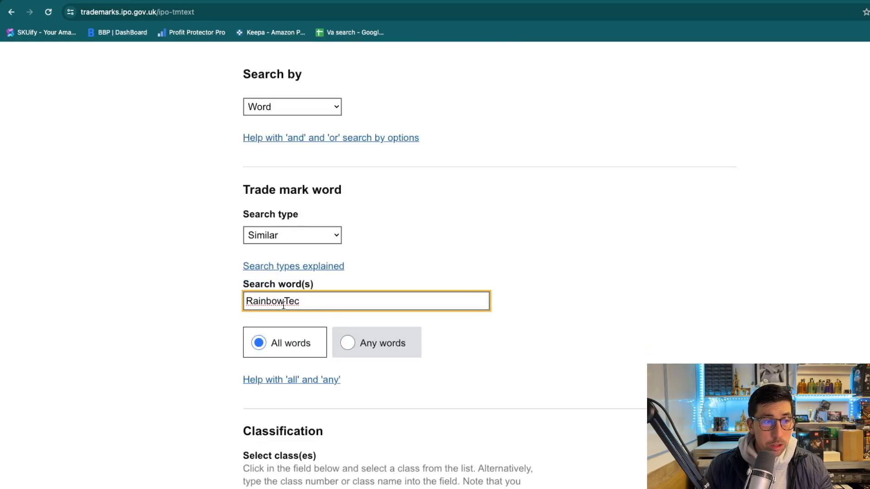
pyautogui.scroll(-10, 332, 295)
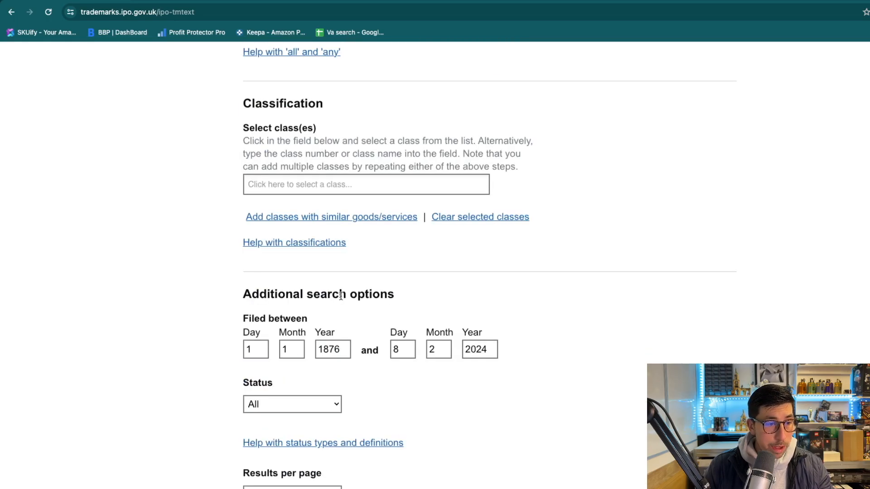
pyautogui.scroll(-7, 372, 313)
pyautogui.click(260, 337)
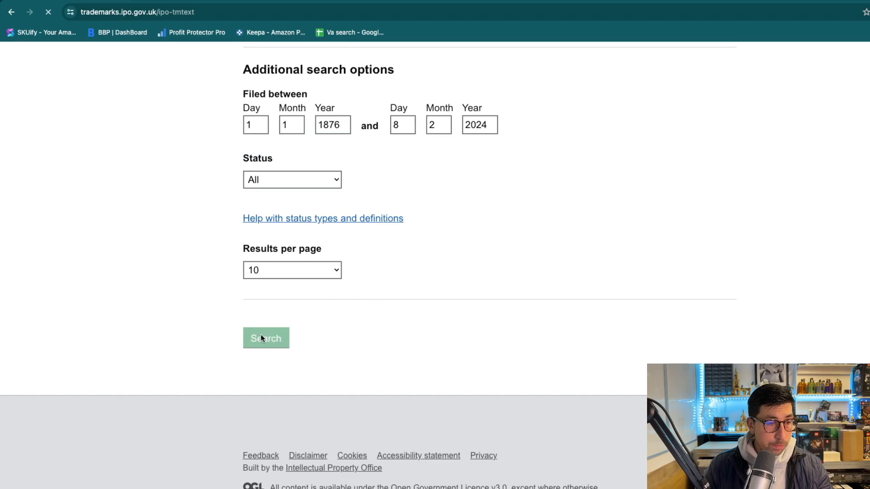
pyautogui.scroll(-5, 447, 229)
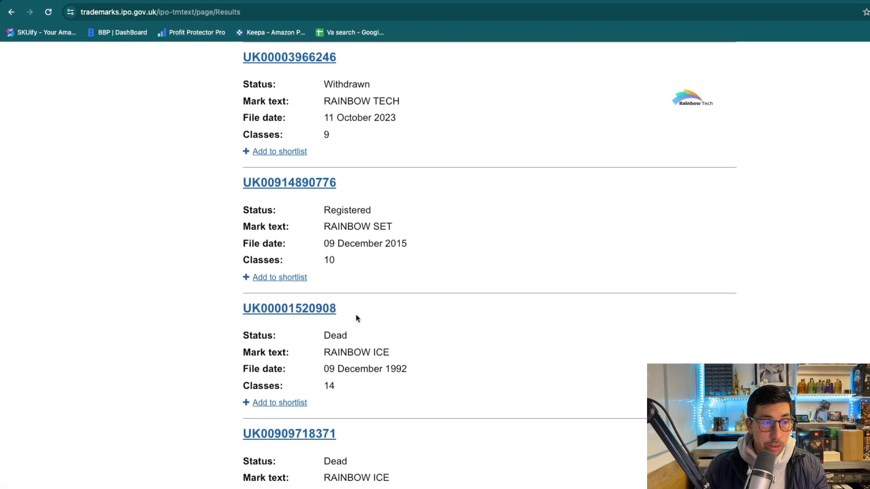
pyautogui.scroll(-1, 358, 348)
pyautogui.scroll(-9, 358, 349)
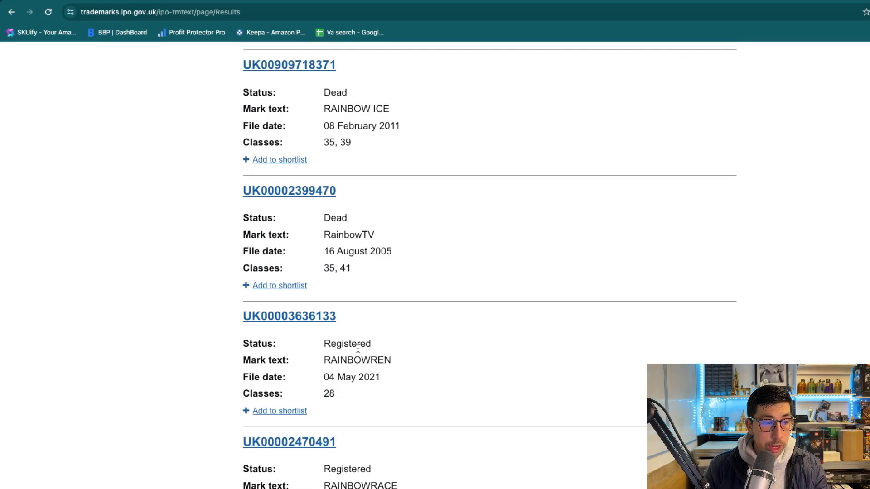
pyautogui.scroll(14, 379, 414)
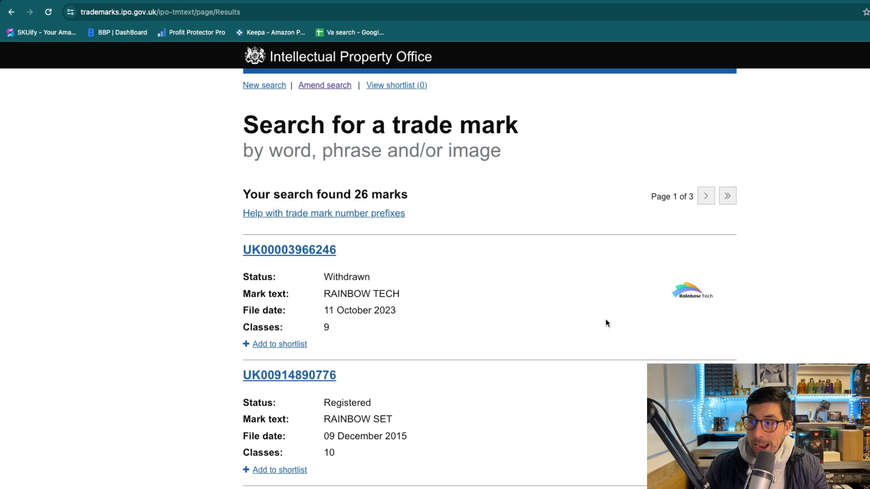
pyautogui.click(314, 250)
pyautogui.click(358, 226)
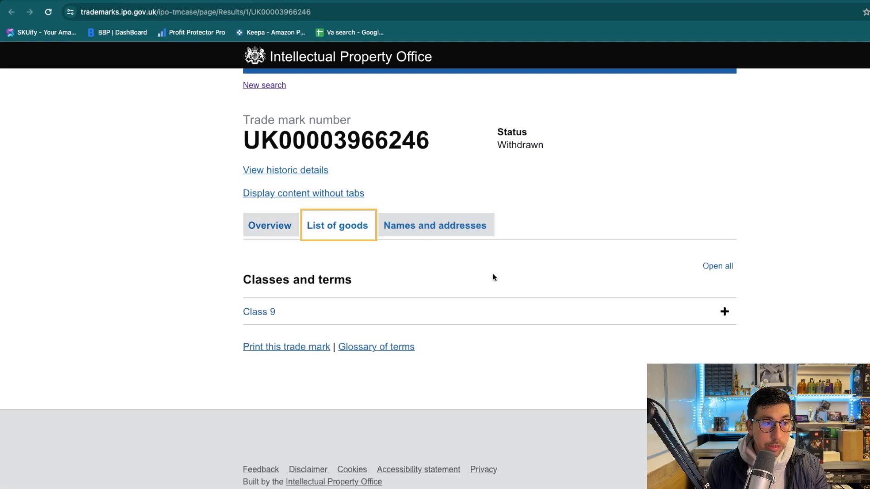
pyautogui.click(723, 315)
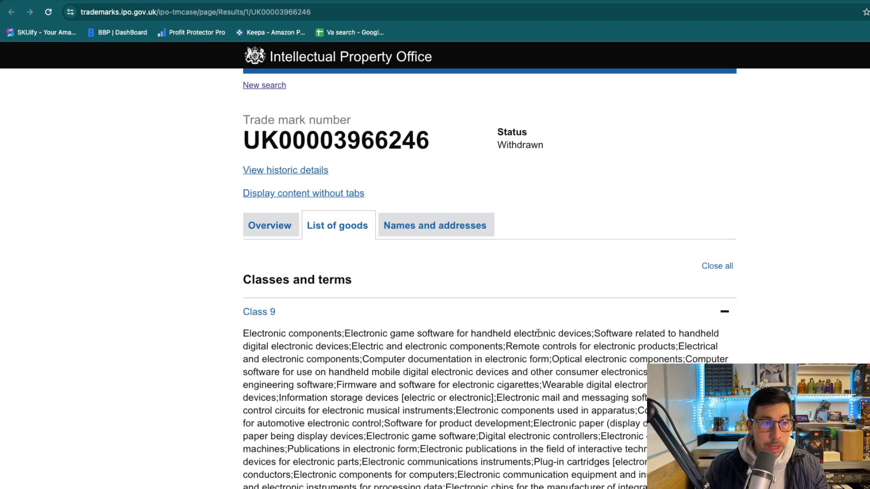
pyautogui.click(718, 315)
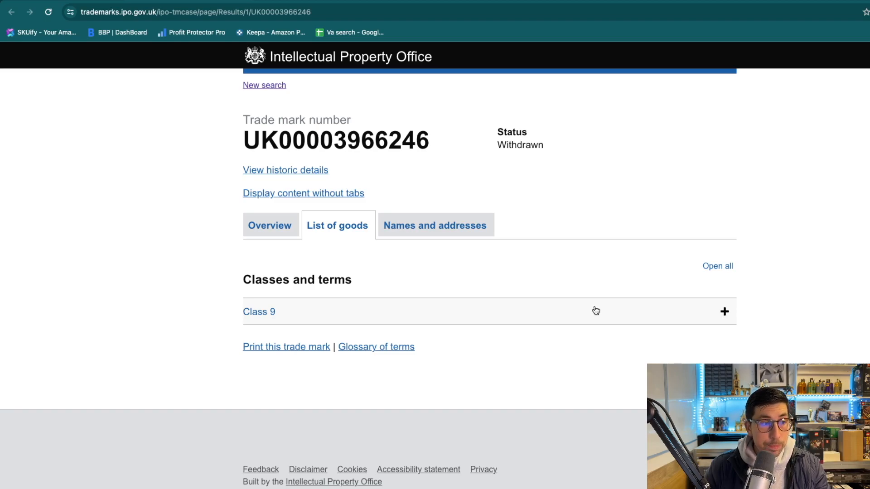
pyautogui.click(496, 307)
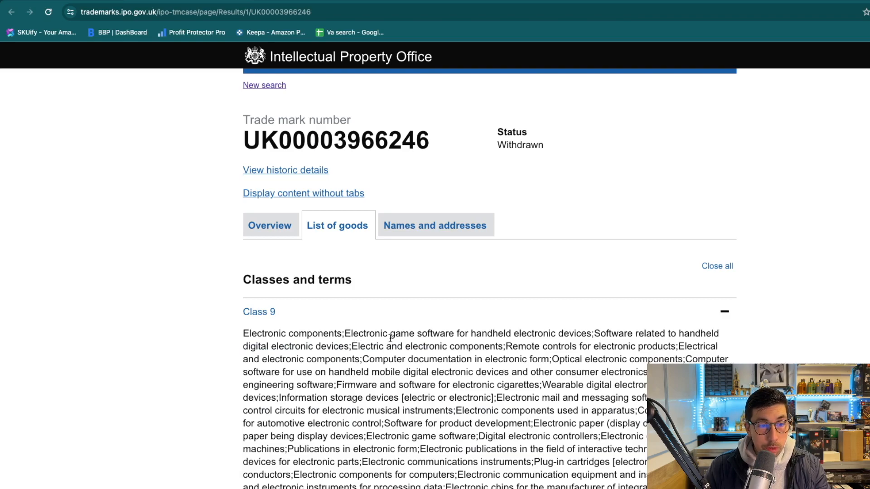
pyautogui.scroll(-1, 510, 340)
pyautogui.scroll(-5, 510, 340)
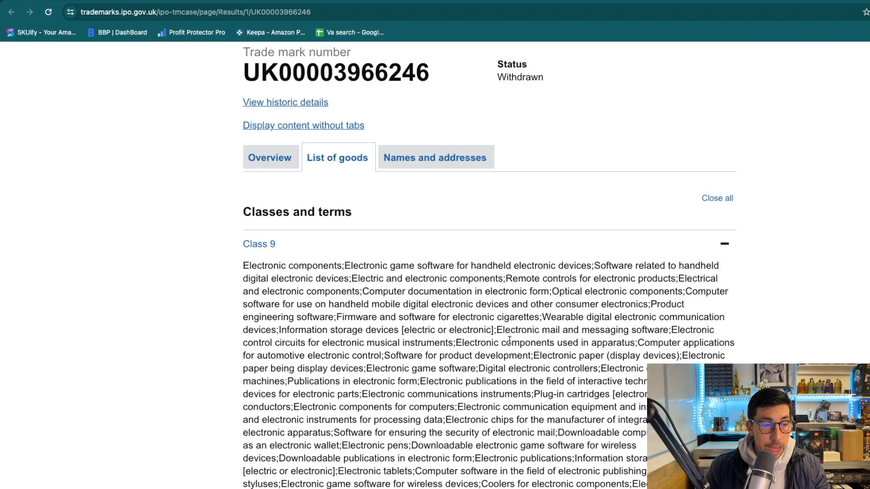
pyautogui.scroll(4, 509, 340)
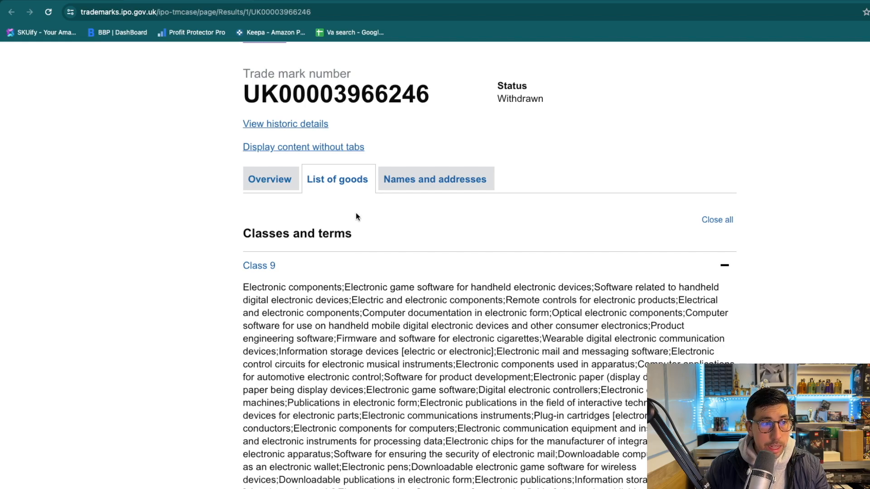
pyautogui.scroll(1, 357, 217)
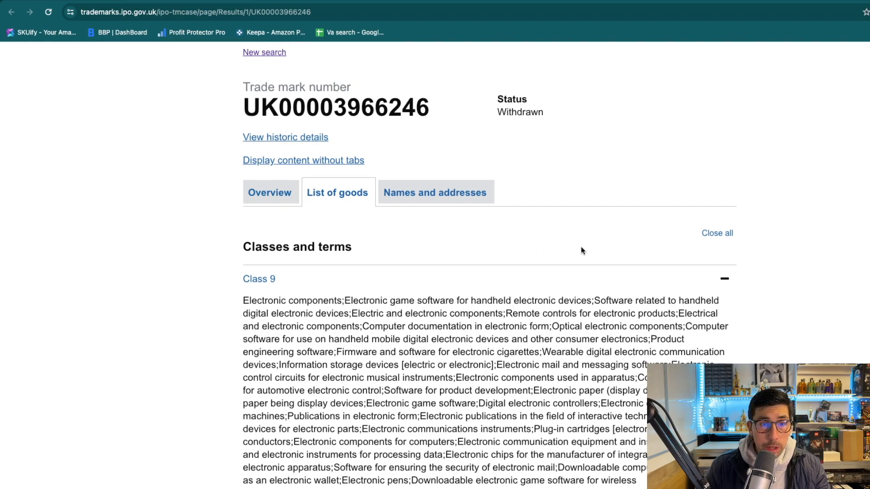
pyautogui.click(713, 281)
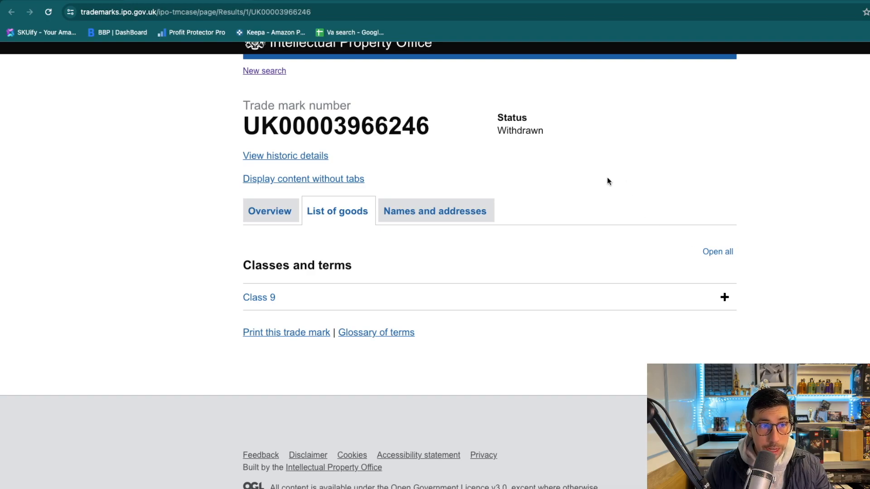
pyautogui.click(12, 12)
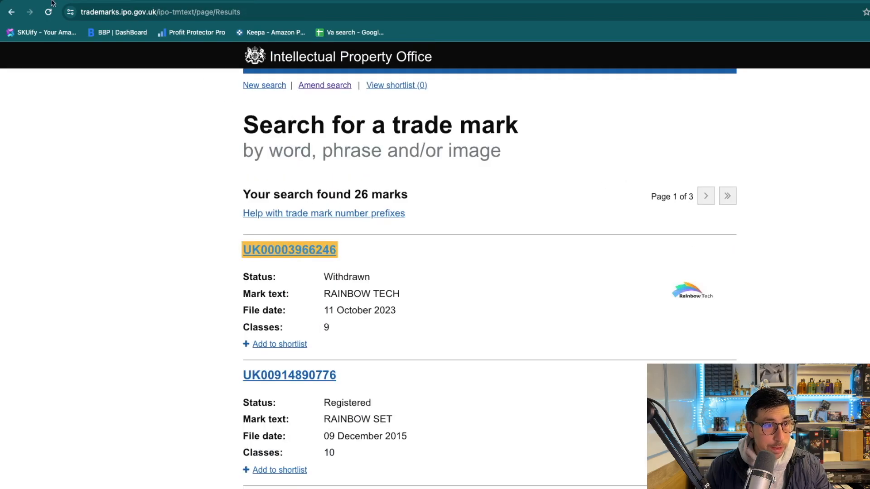
pyautogui.scroll(-1, 453, 339)
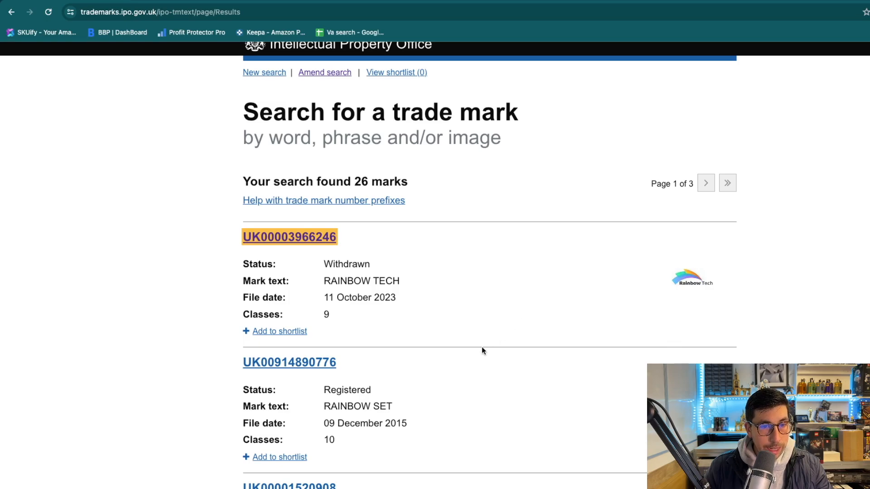
pyautogui.scroll(-1, 444, 330)
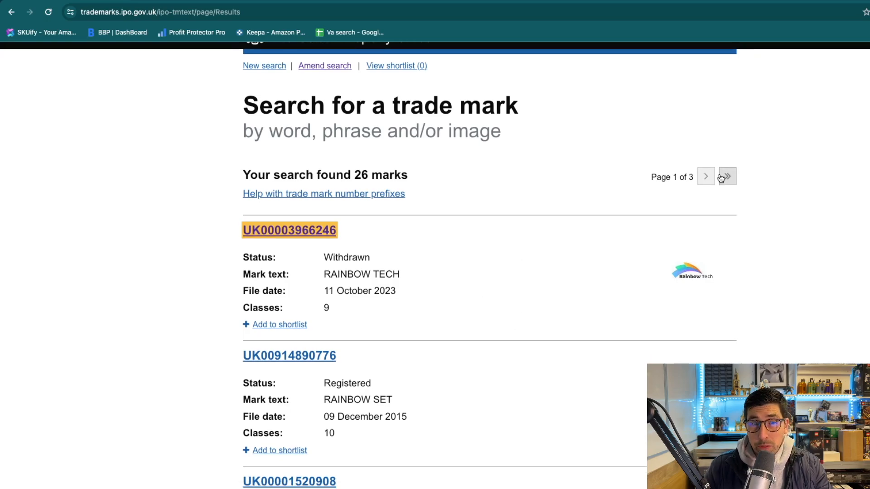
pyautogui.click(706, 179)
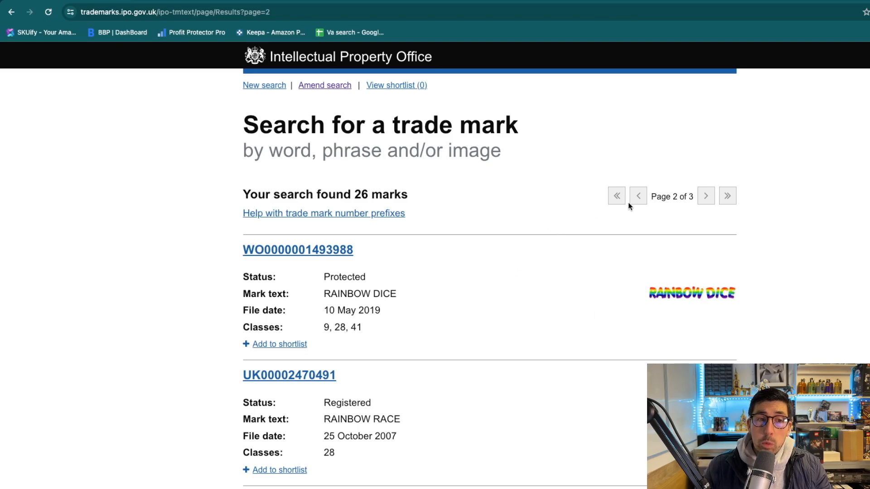
pyautogui.click(640, 198)
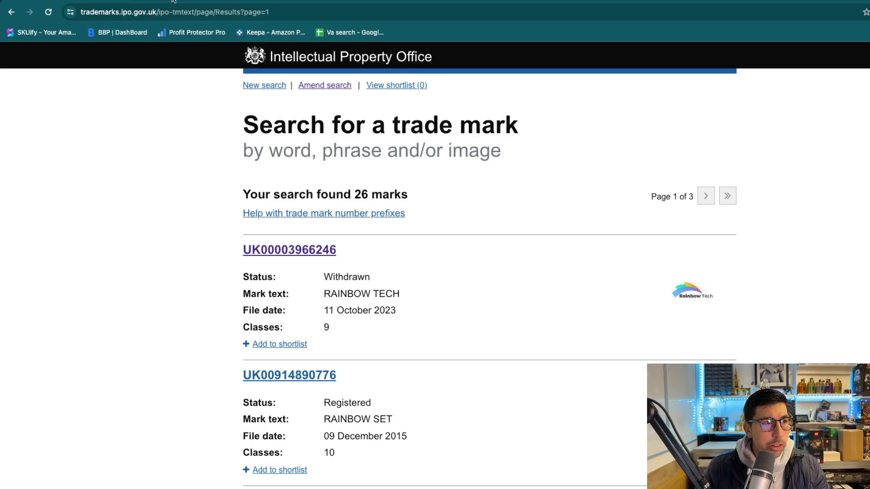
# From the 'apply for a trademark' Google results, open GOV.UK's 'Register a trade mark' overview.
pyautogui.click(360, 3)
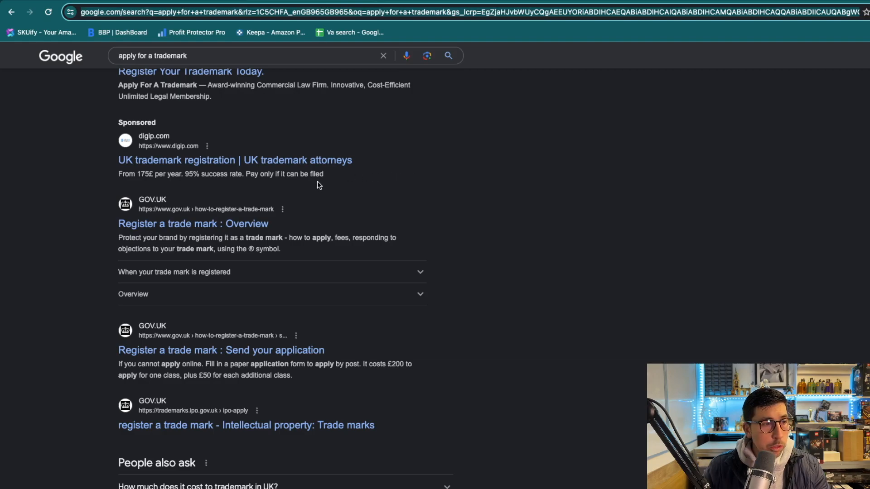
pyautogui.scroll(7, 294, 201)
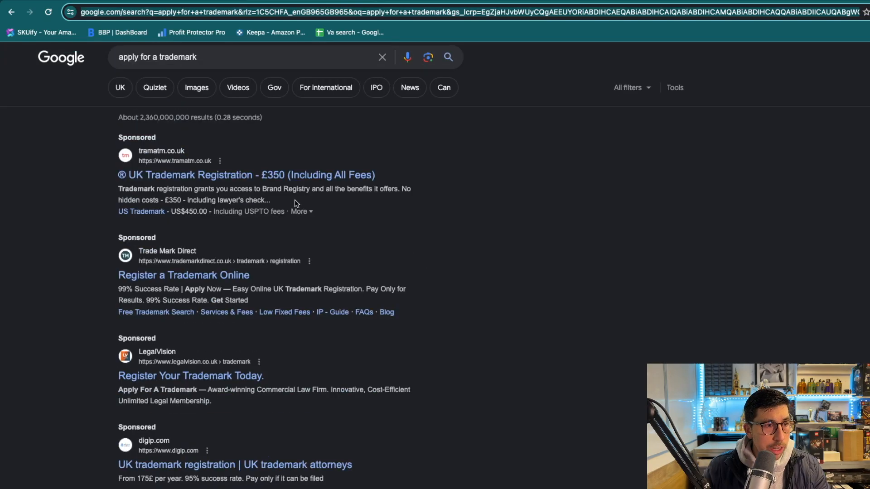
pyautogui.scroll(-1, 271, 199)
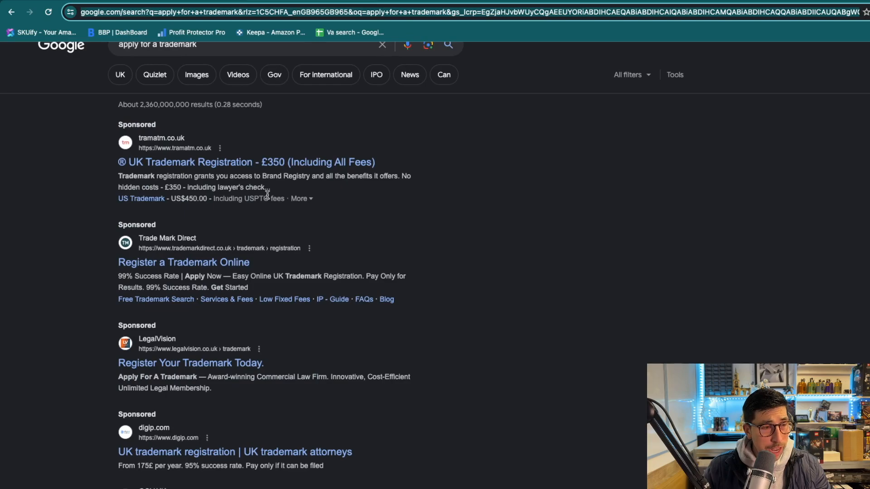
pyautogui.scroll(-3, 267, 195)
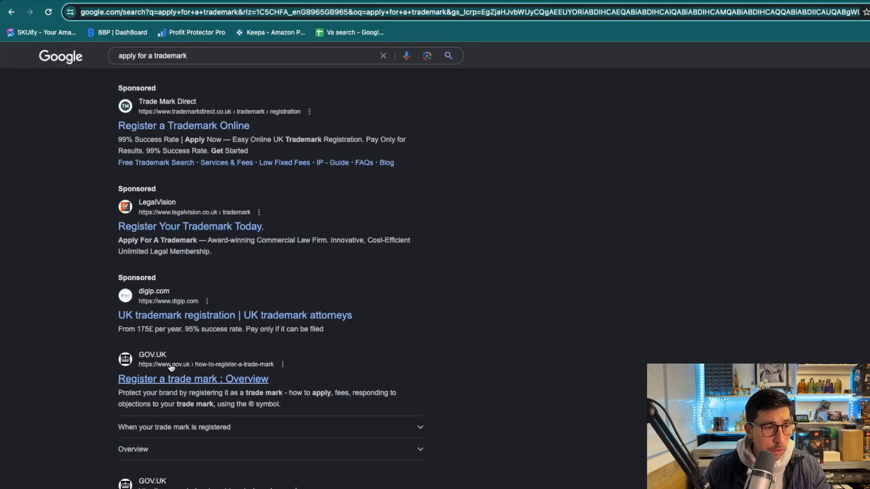
pyautogui.click(183, 380)
pyautogui.scroll(-2, 403, 349)
pyautogui.scroll(-20, 417, 328)
# Start the online application from GOV.UK's Send your application section (£170 fee).
pyautogui.scroll(-10, 366, 228)
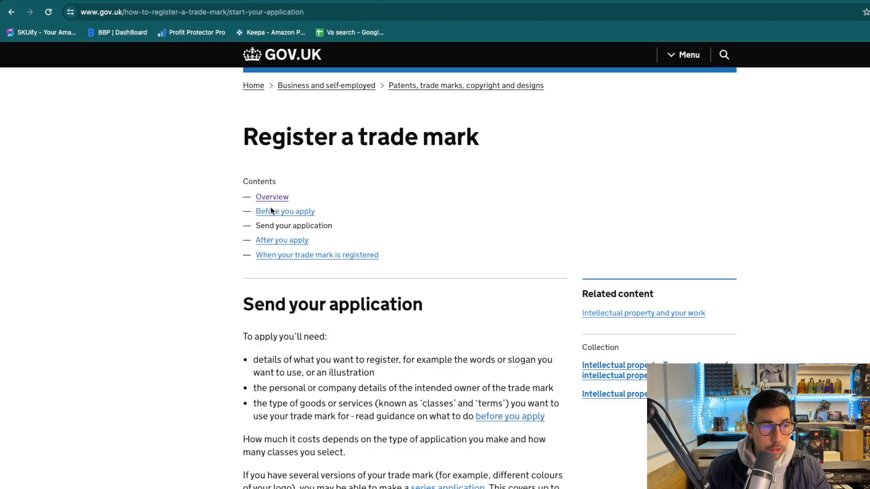
pyautogui.scroll(-16, 368, 258)
pyautogui.scroll(10, 344, 295)
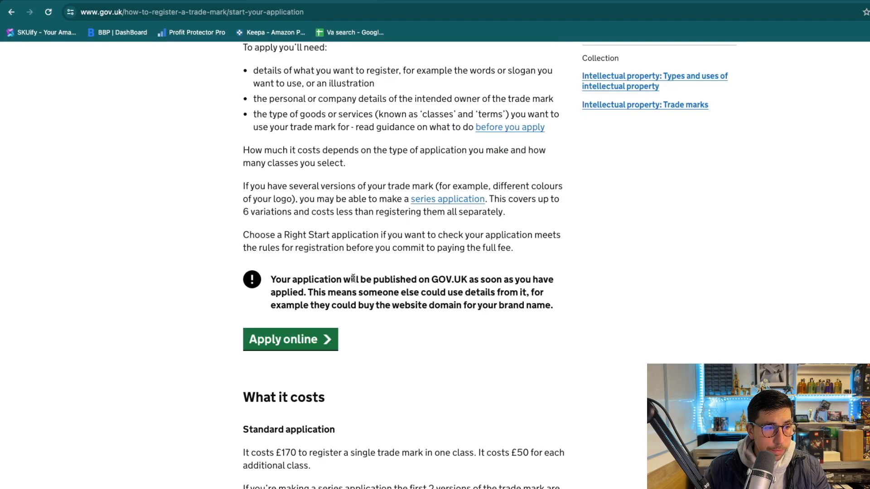
pyautogui.click(312, 338)
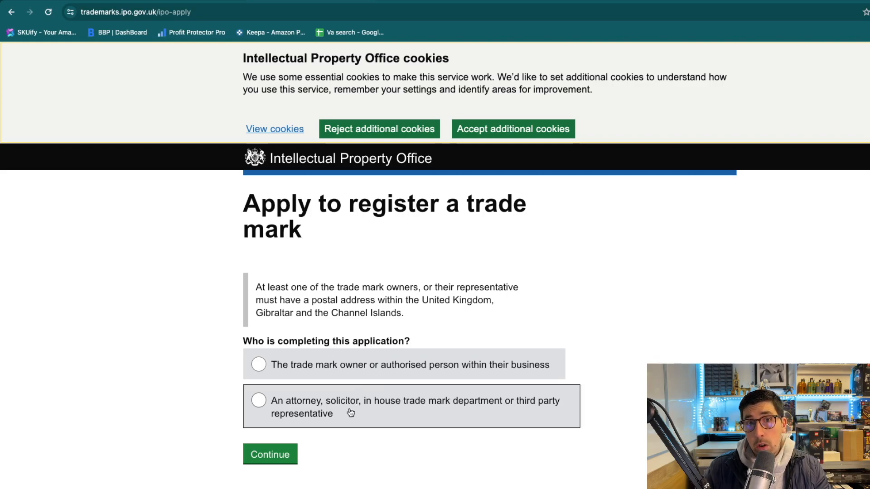
# Answer that the trade mark owner is applying and continue to the Owner details step.
pyautogui.click(310, 367)
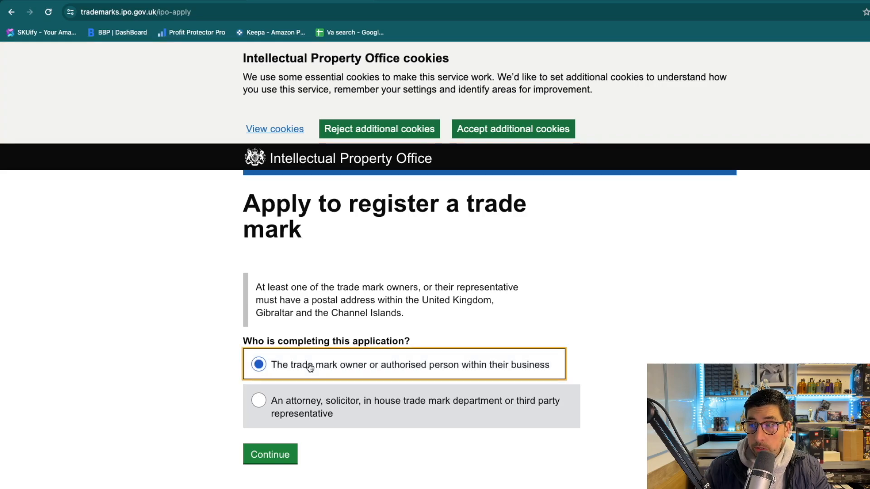
pyautogui.click(260, 450)
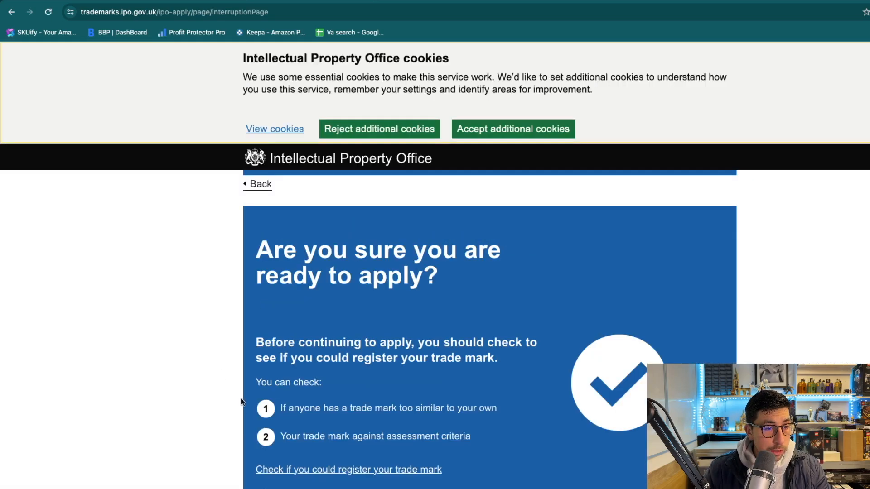
pyautogui.scroll(-4, 231, 309)
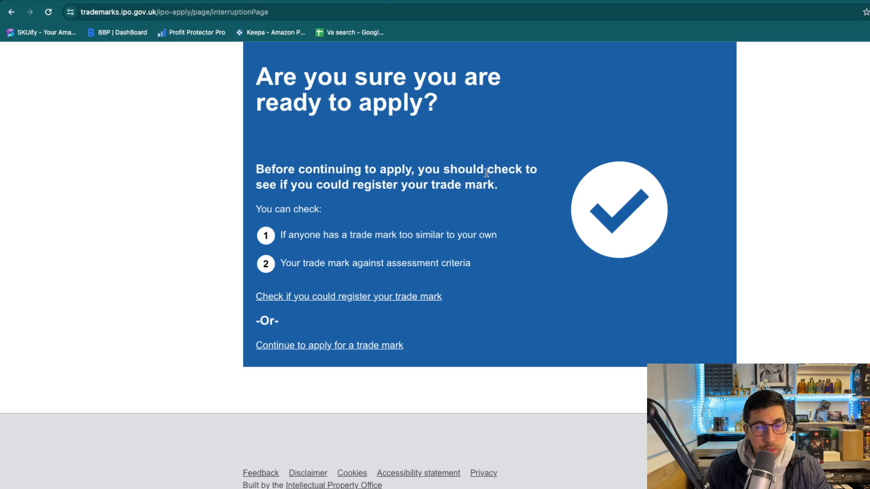
pyautogui.scroll(1, 499, 179)
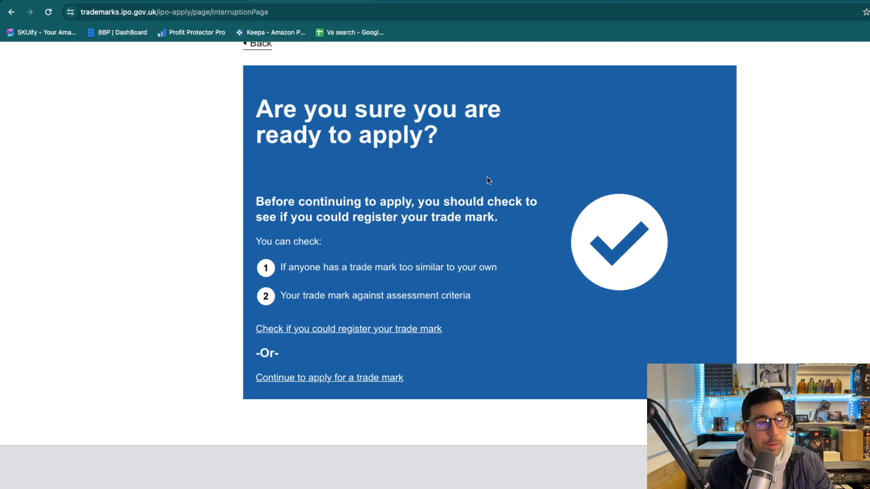
pyautogui.click(353, 383)
pyautogui.scroll(-1, 398, 390)
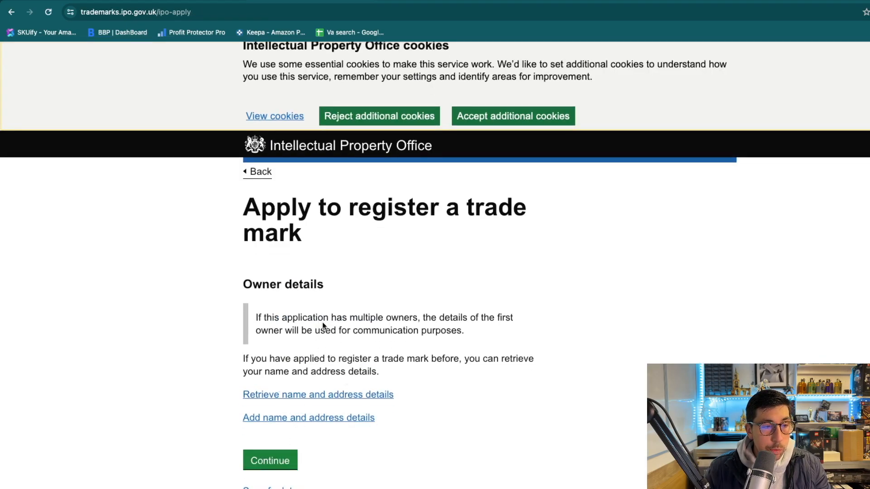
# Open the Add owner details form and look at the Owner type options without choosing one.
pyautogui.click(330, 424)
pyautogui.scroll(-1, 363, 340)
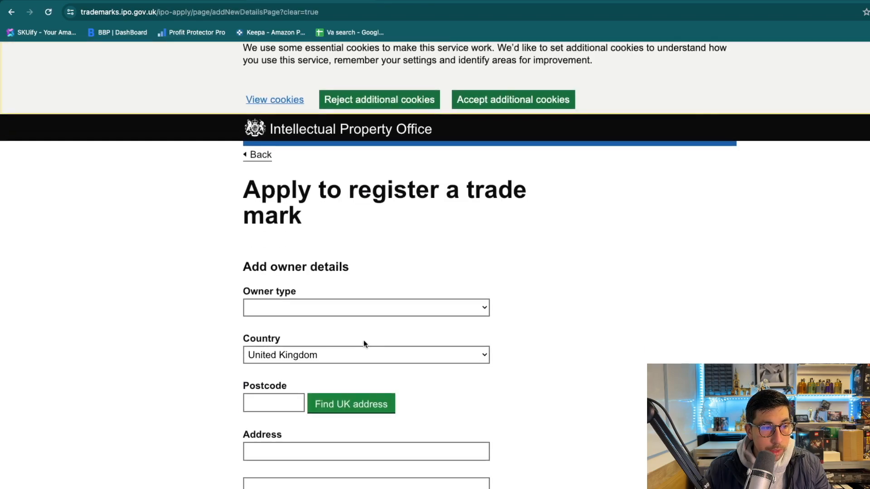
pyautogui.click(338, 307)
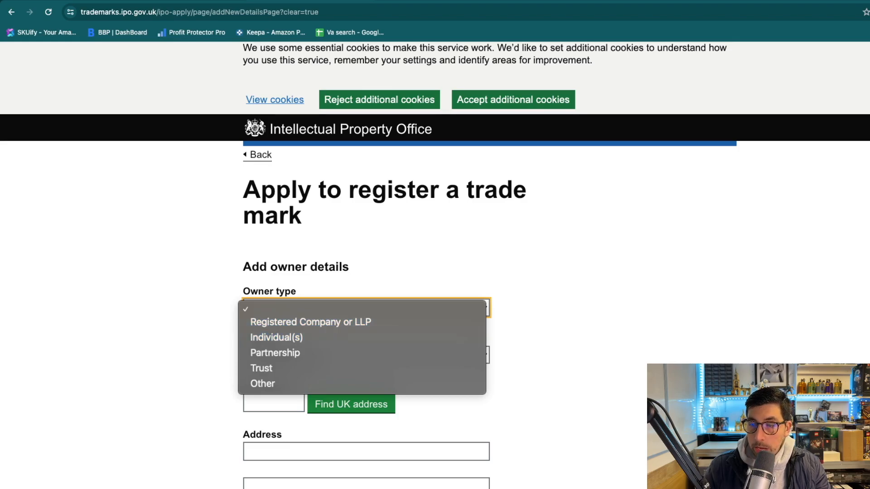
pyautogui.press('Escape')
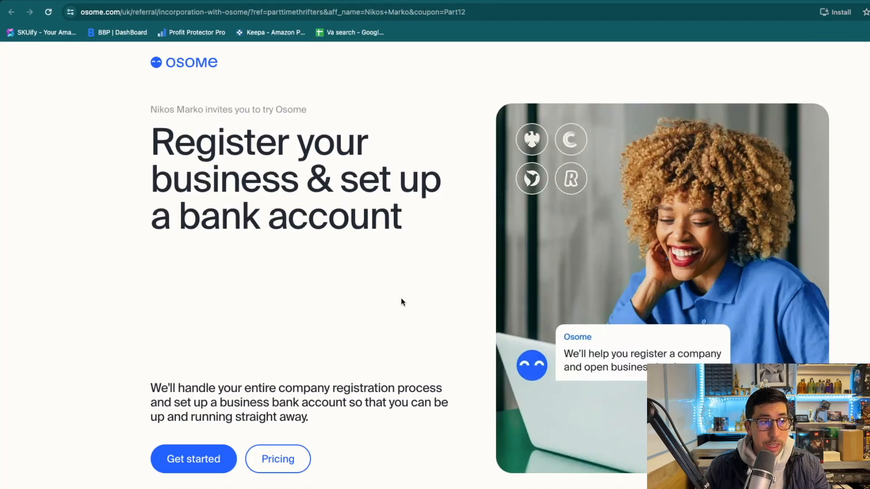
# Look over Osome's company registration and bank account offer, then return to the trade mark application.
pyautogui.scroll(-5, 404, 295)
pyautogui.scroll(5, 407, 296)
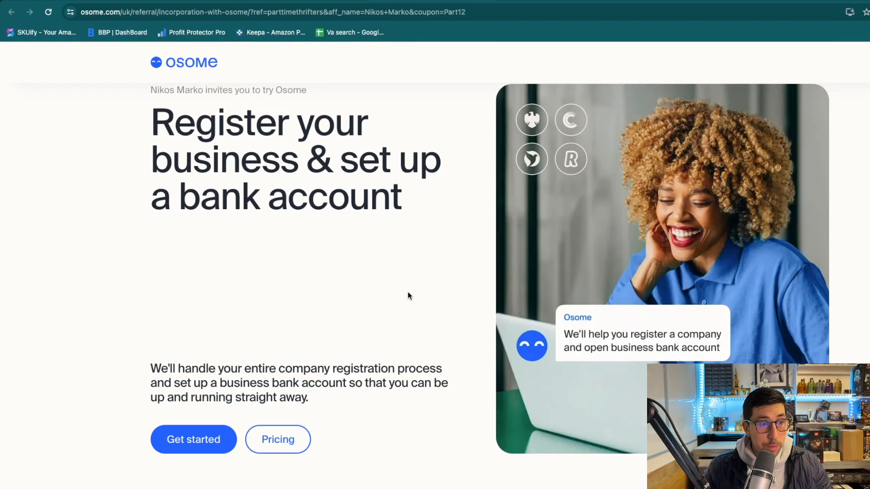
pyautogui.scroll(-1, 408, 295)
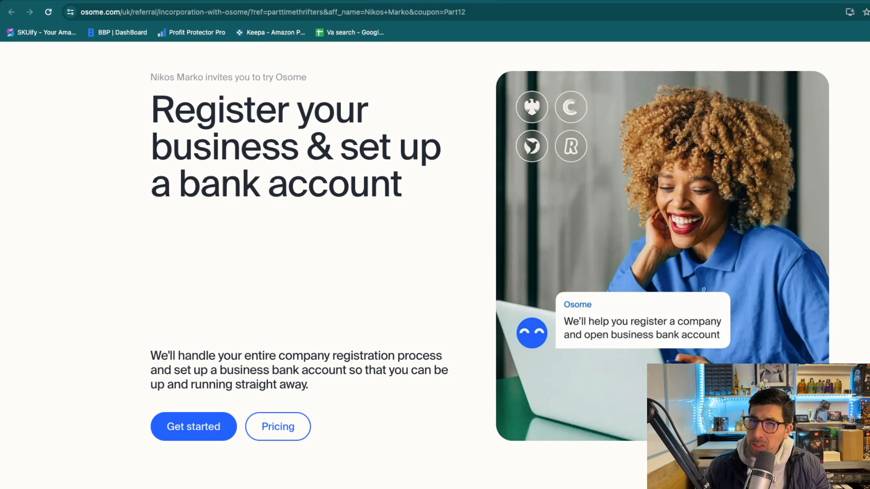
pyautogui.click(290, 1)
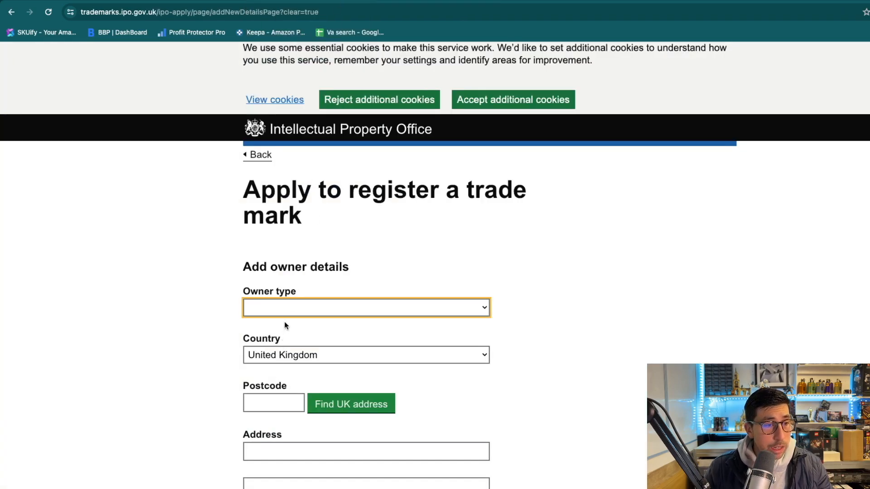
# Set the owner as Registered Company or LLP 'Rainbow LTD', incorporated in the United Kingdom.
pyautogui.click(329, 310)
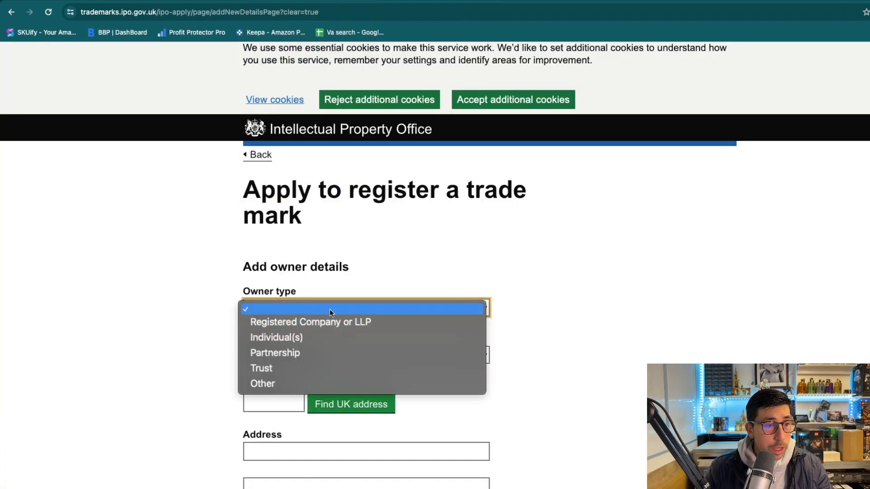
pyautogui.click(301, 321)
pyautogui.scroll(-1, 286, 384)
pyautogui.click(292, 344)
pyautogui.write('Rainb')
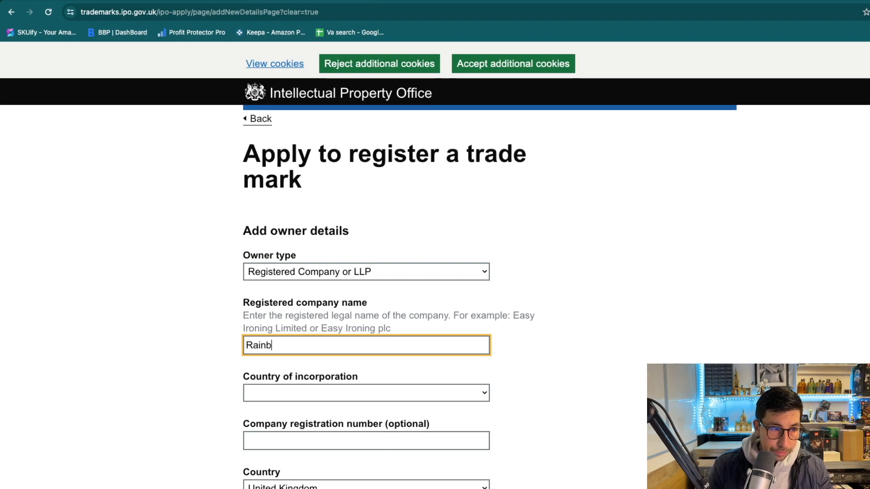
pyautogui.write('ow LTD')
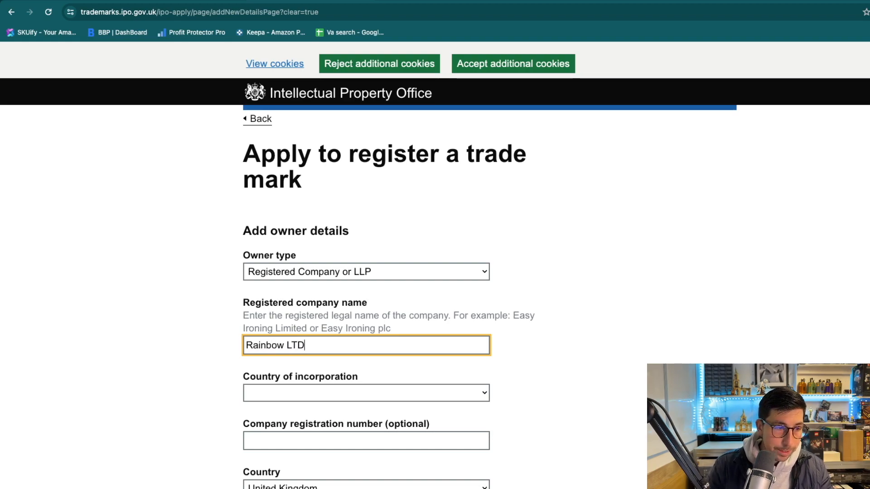
pyautogui.click(261, 393)
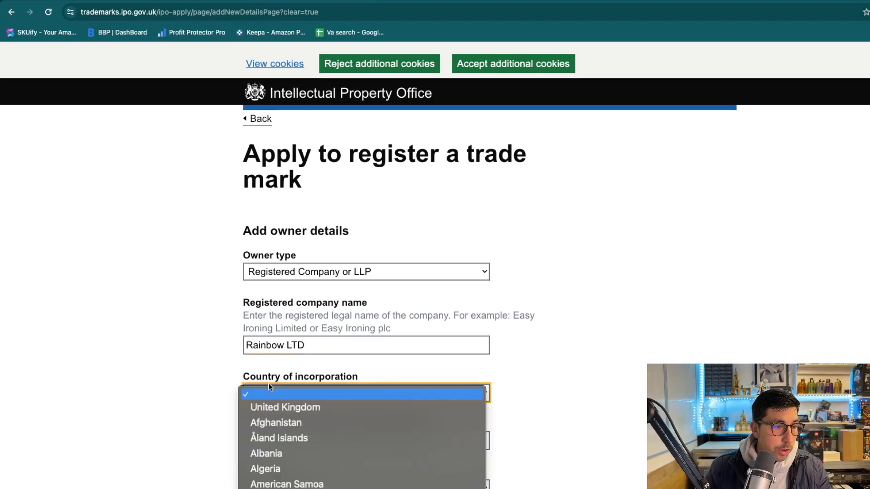
pyautogui.click(281, 408)
pyautogui.scroll(-3, 208, 418)
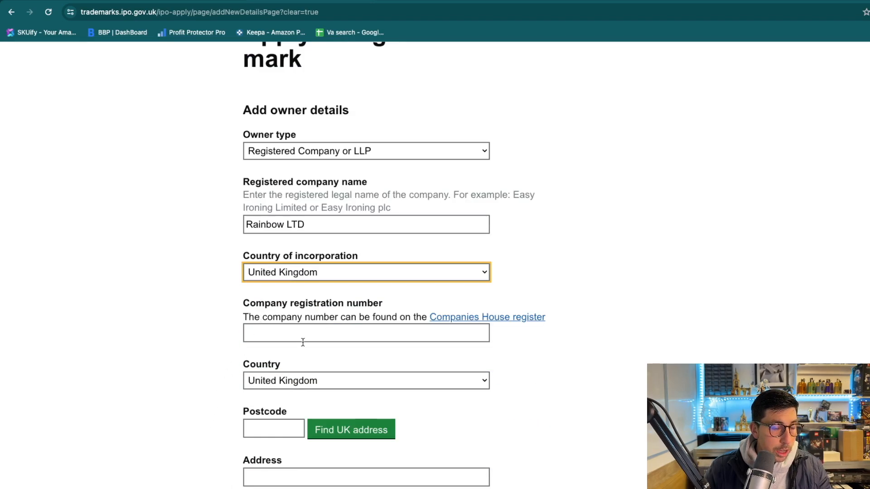
pyautogui.scroll(-1, 295, 394)
# Fill in the owner's London business address by postcode lookup.
pyautogui.click(278, 414)
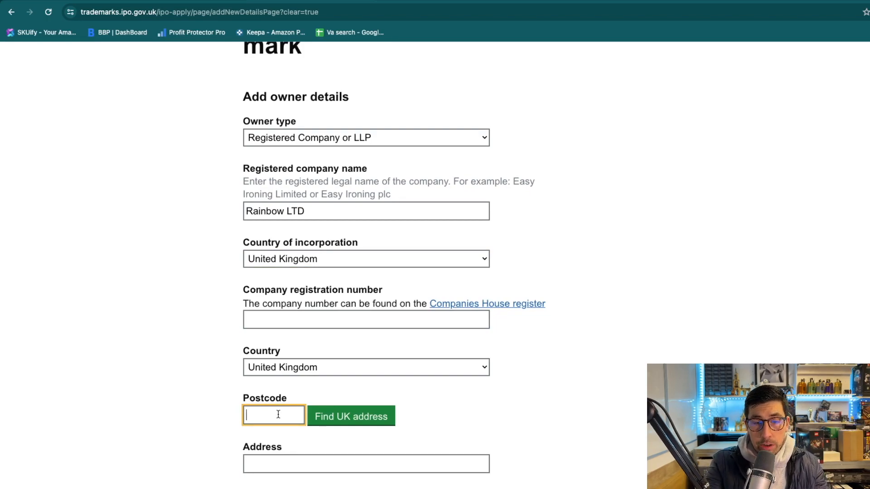
pyautogui.write('ec2a 4ne')
pyautogui.press('Return')
pyautogui.click(384, 425)
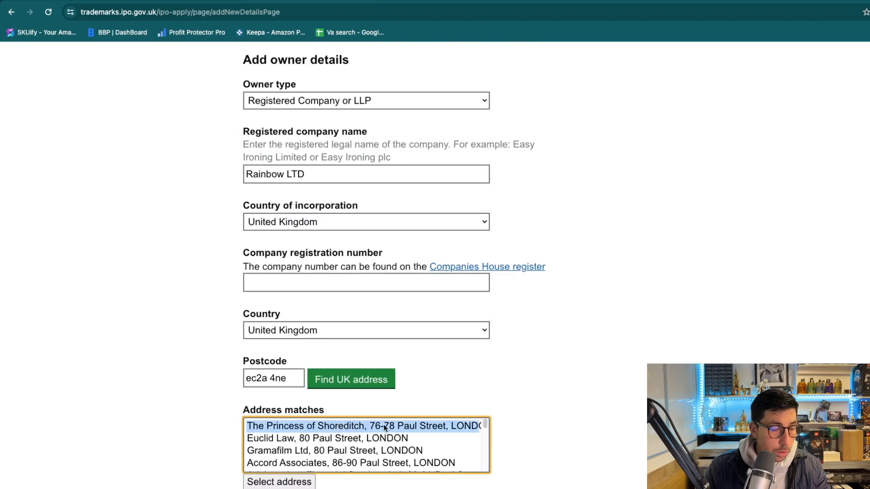
pyautogui.click(339, 450)
pyautogui.scroll(-2, 499, 412)
pyautogui.click(301, 431)
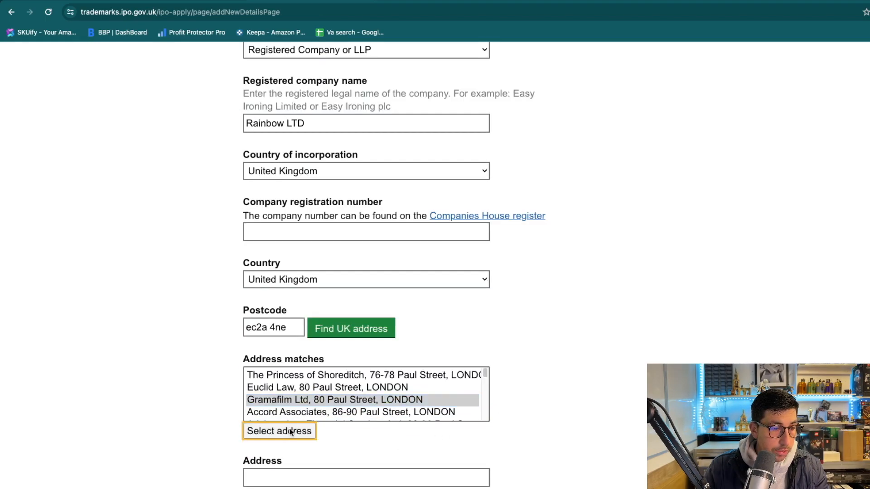
pyautogui.scroll(-13, 245, 430)
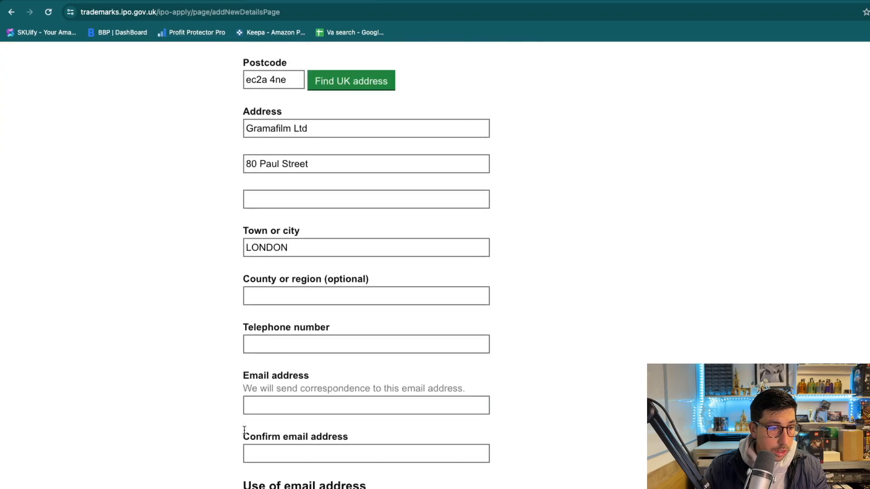
# Enter the owner's contact e-mail address and telephone number.
pyautogui.scroll(-3, 244, 430)
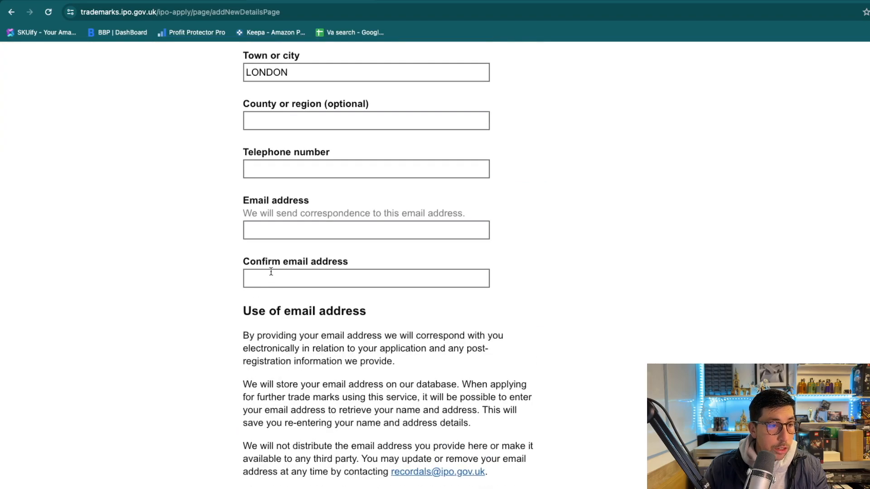
pyautogui.scroll(-1, 286, 292)
pyautogui.click(281, 219)
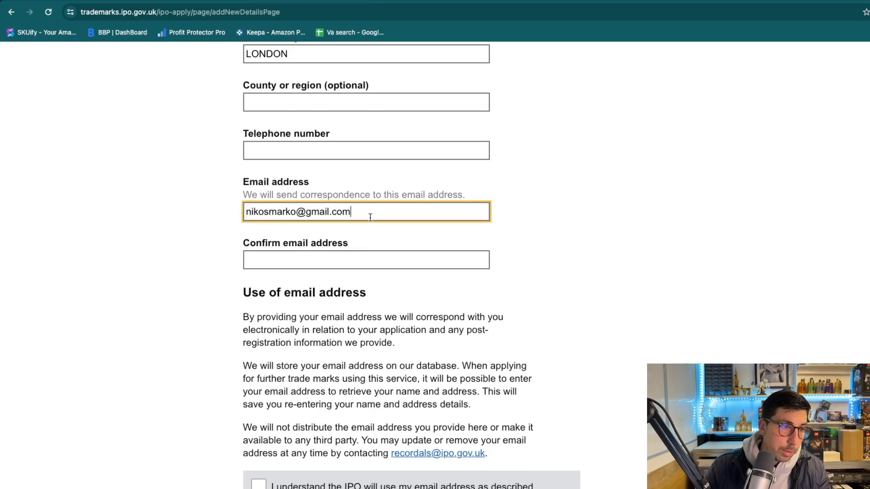
pyautogui.moveTo(369, 216); pyautogui.dragTo(314, 214)
pyautogui.click(301, 150)
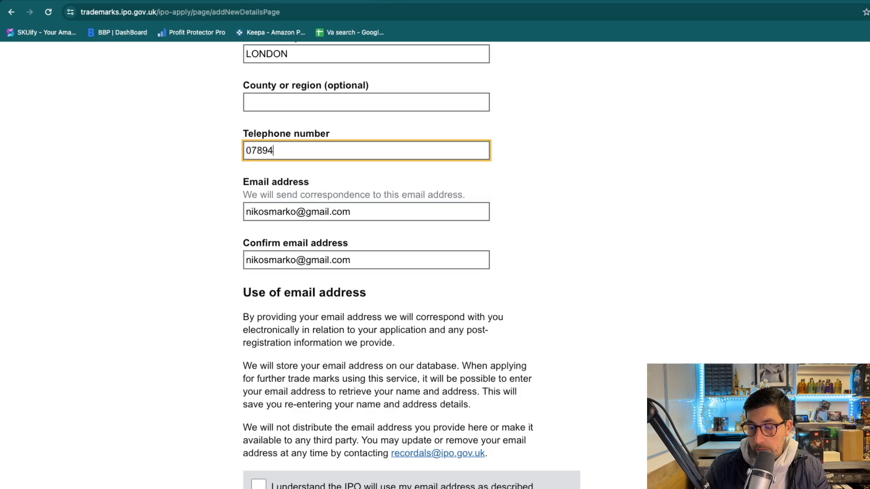
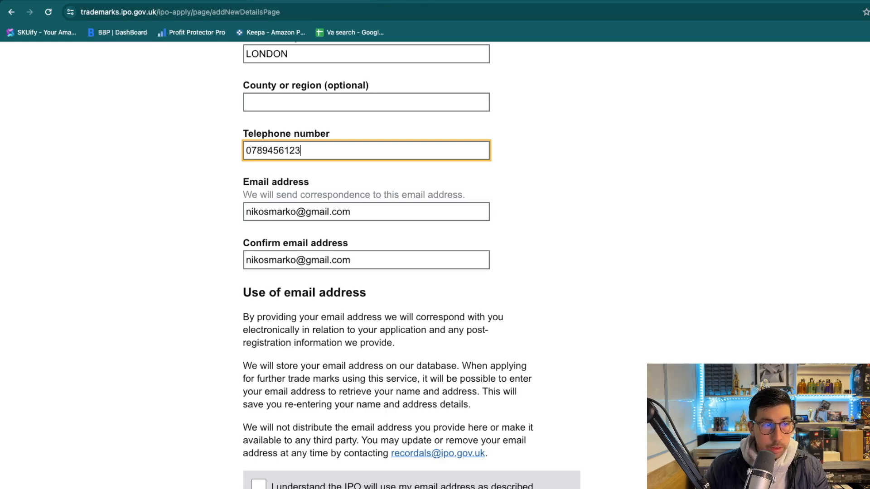
# Tick the e-mail use and online name-and-address publication acknowledgements.
pyautogui.scroll(-3, 203, 290)
pyautogui.scroll(-5, 202, 288)
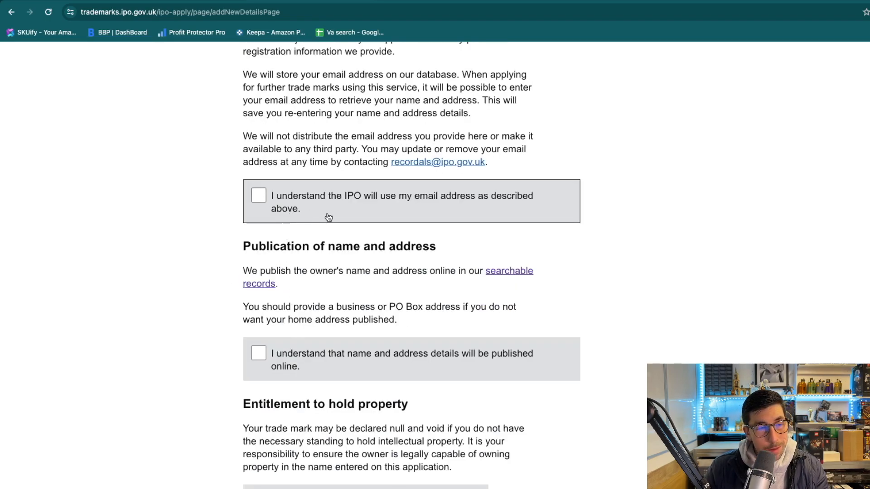
pyautogui.click(261, 196)
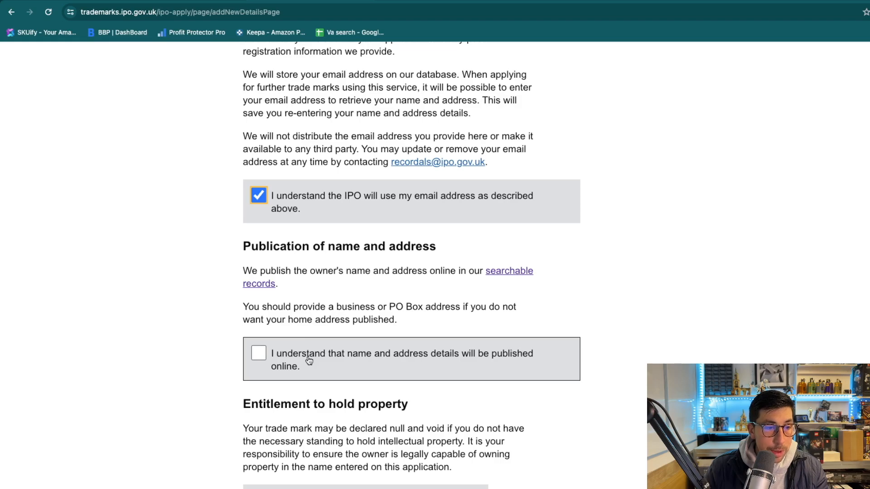
pyautogui.click(257, 354)
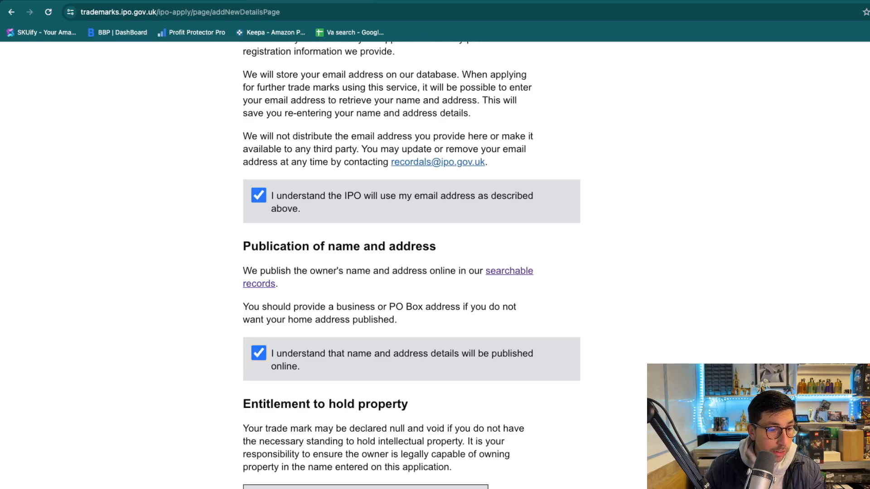
# Add the company registration number, then save and confirm Rainbow LTD's owner details.
pyautogui.scroll(-1, 229, 462)
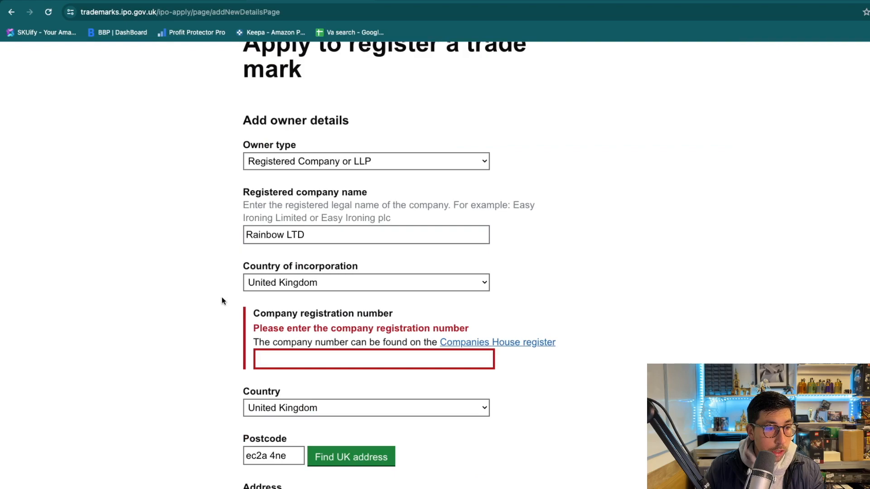
pyautogui.click(309, 364)
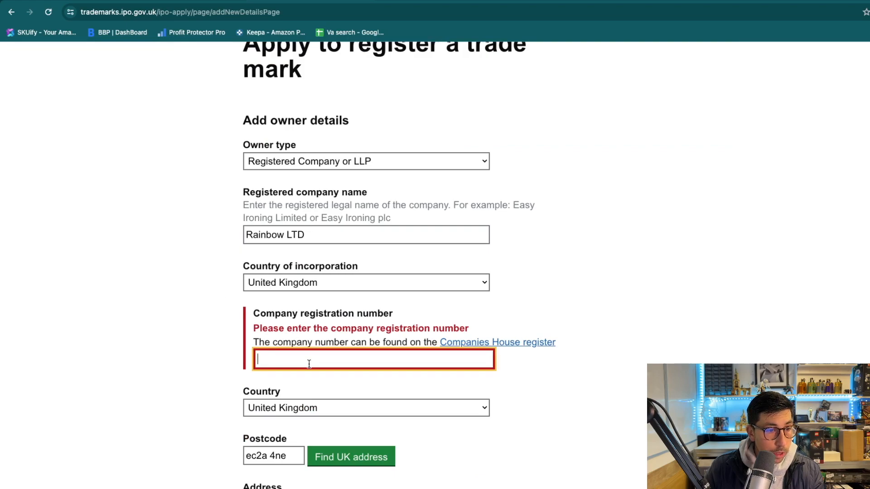
pyautogui.scroll(-1, 313, 361)
pyautogui.write('12345678')
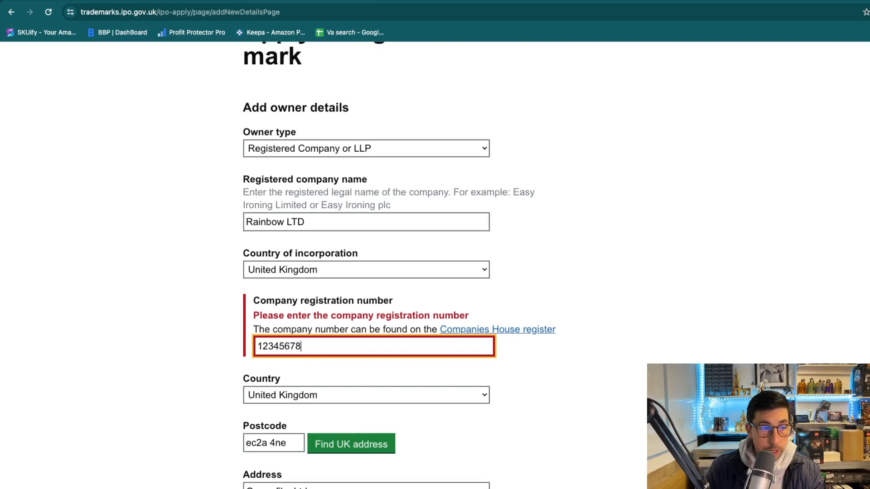
pyautogui.scroll(-8, 217, 357)
pyautogui.scroll(-10, 222, 361)
pyautogui.click(263, 299)
pyautogui.scroll(-4, 478, 330)
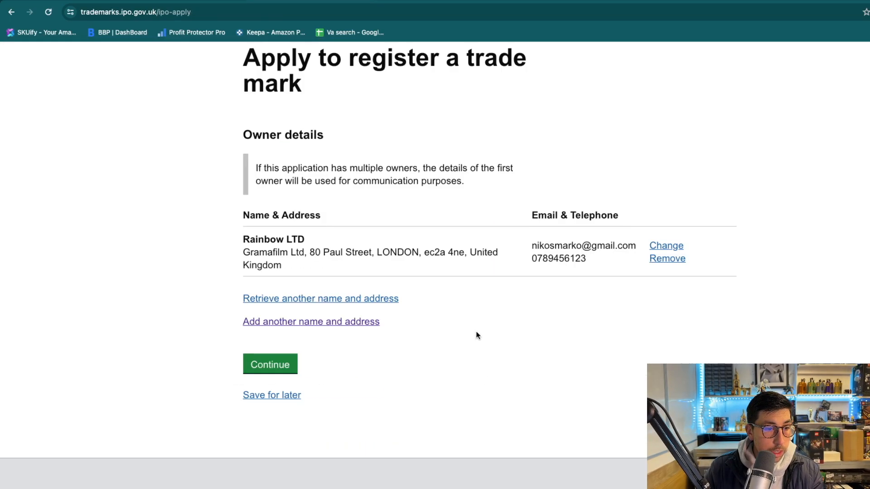
pyautogui.click(258, 364)
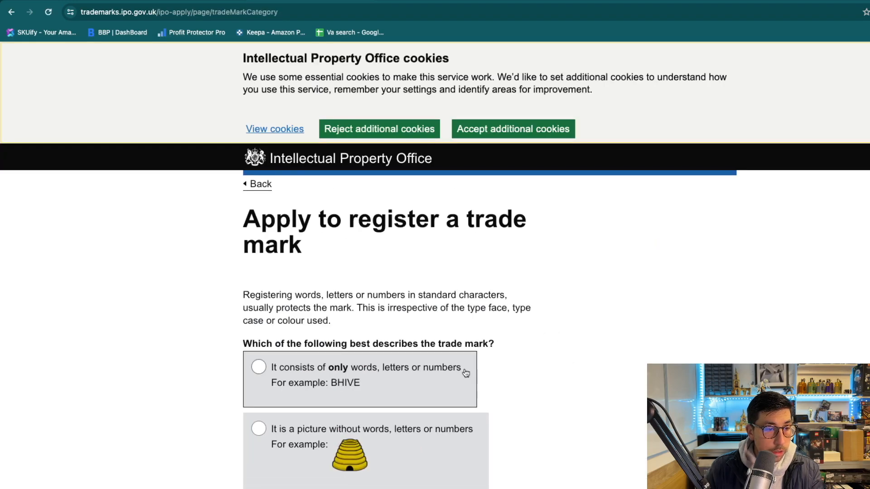
# Answer that the mark consists of only words, letters or numbers and submit.
pyautogui.scroll(-4, 466, 371)
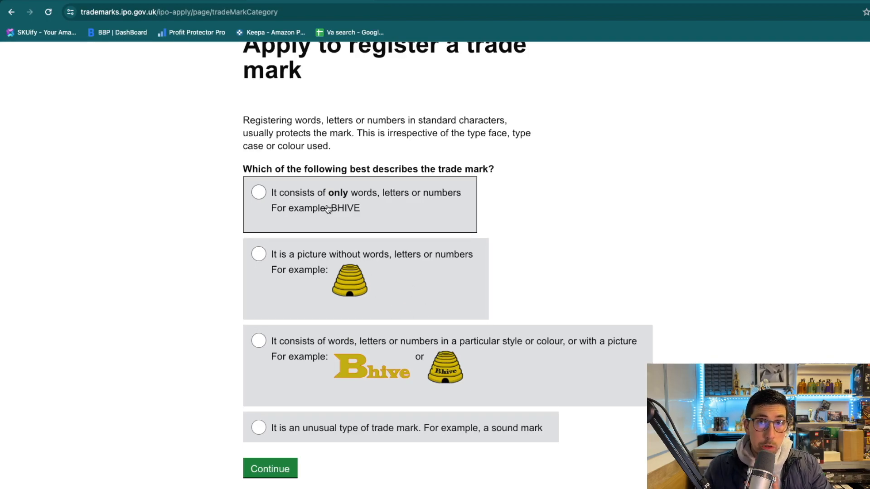
pyautogui.click(258, 192)
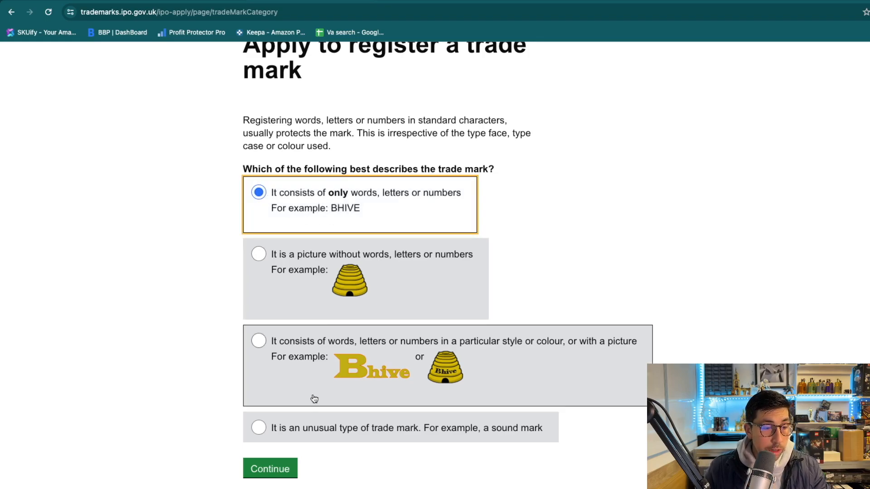
pyautogui.click(280, 476)
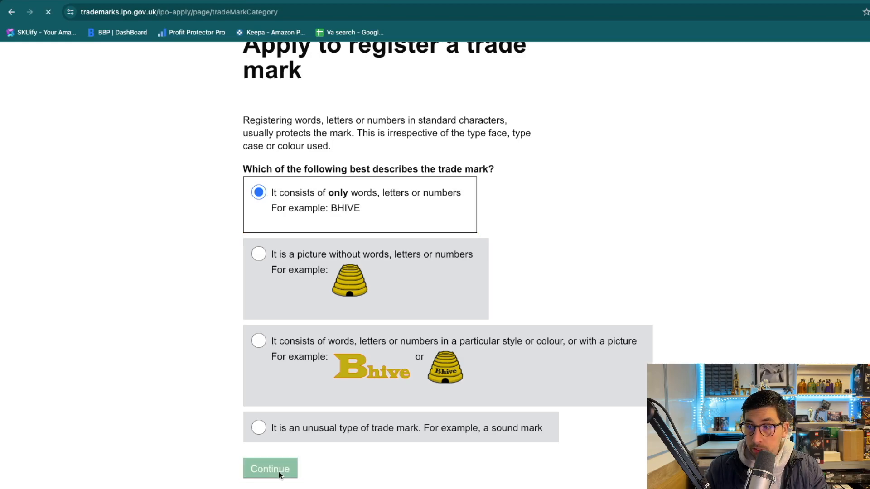
# Enter 'RainbowTec' as the trade mark wording and choose a single trade mark, not a series.
pyautogui.click(288, 324)
pyautogui.write('R')
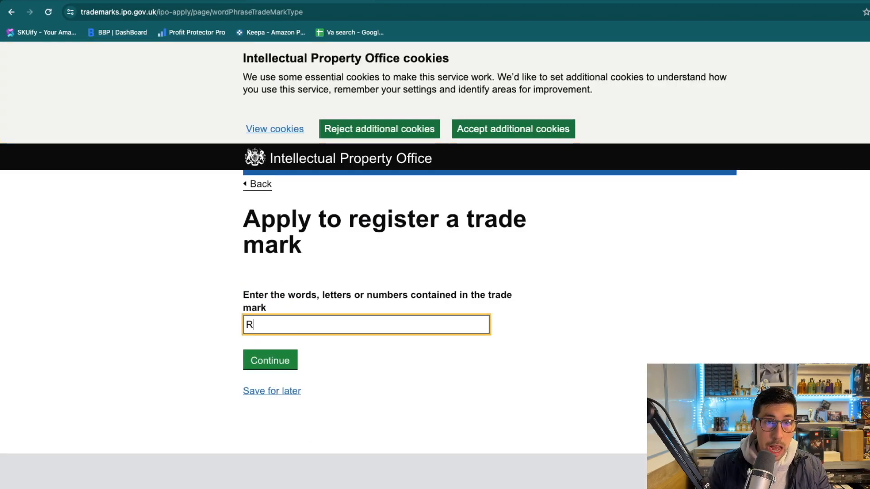
pyautogui.write('ain')
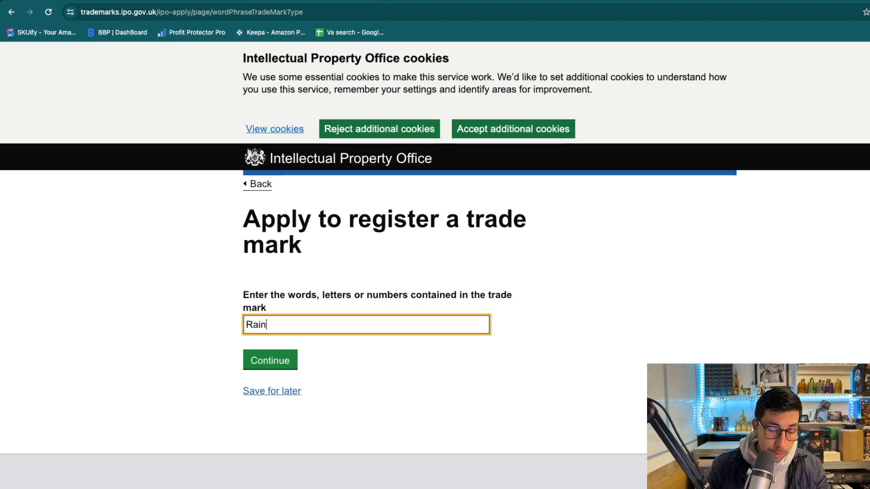
pyautogui.write('bowTec')
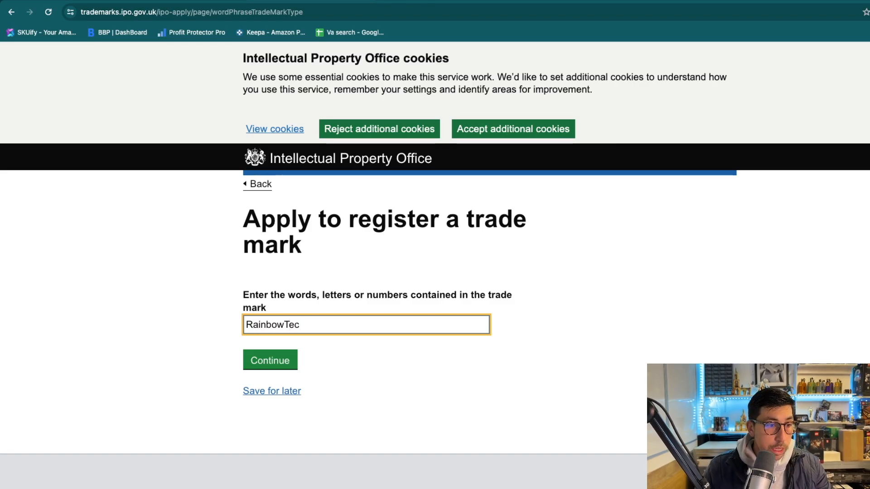
pyautogui.click(284, 356)
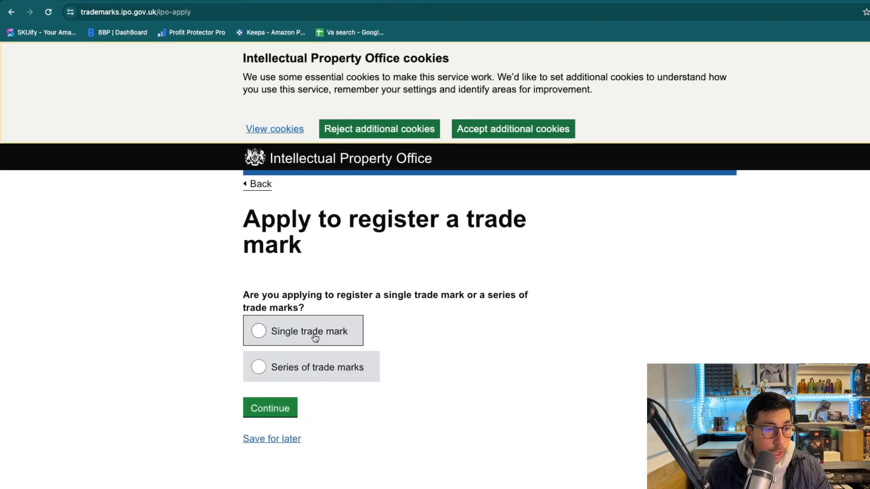
pyautogui.click(329, 335)
pyautogui.click(283, 411)
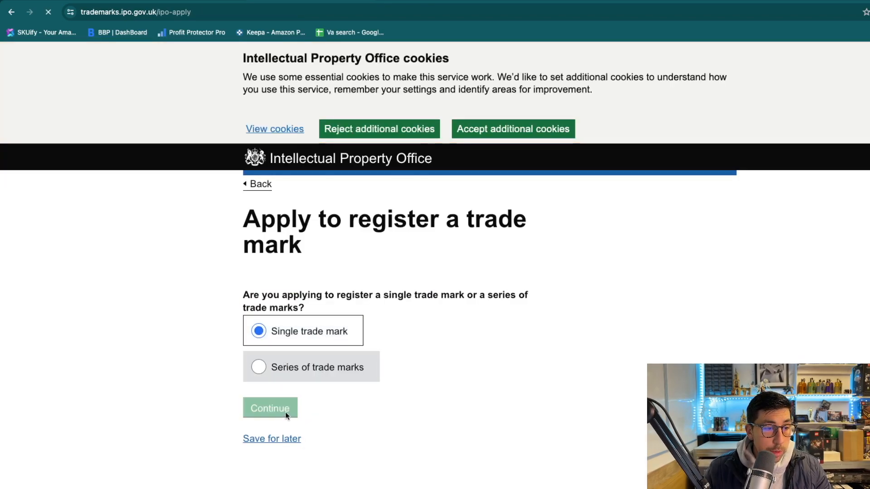
# Read past the £170 standard and £50 extra-class fee explanation to reach goods selection.
pyautogui.scroll(-14, 576, 360)
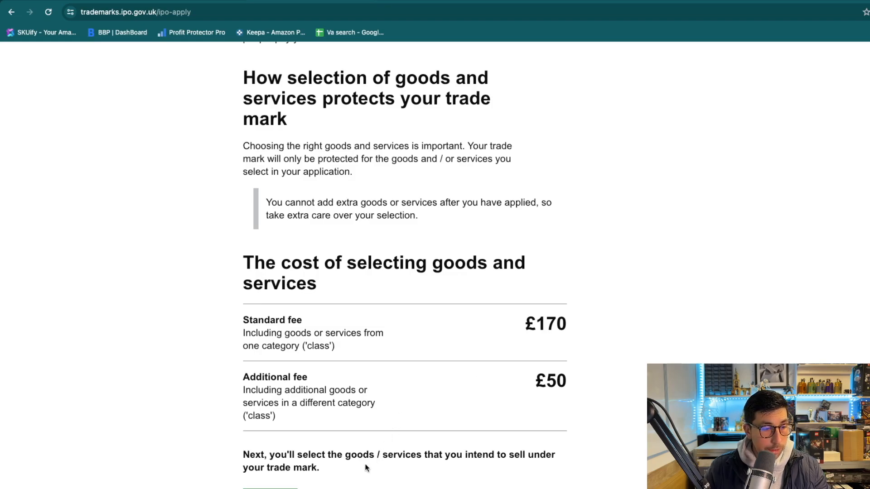
pyautogui.scroll(-3, 311, 485)
pyautogui.click(271, 427)
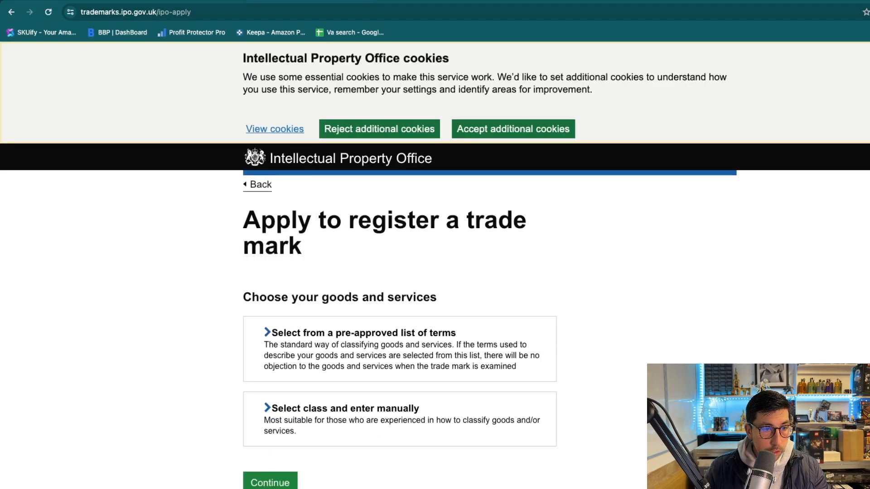
# Search the pre-approved terms for 'computer stands', trying then dropping the Class 20 Computer stands term.
pyautogui.click(356, 357)
pyautogui.click(338, 344)
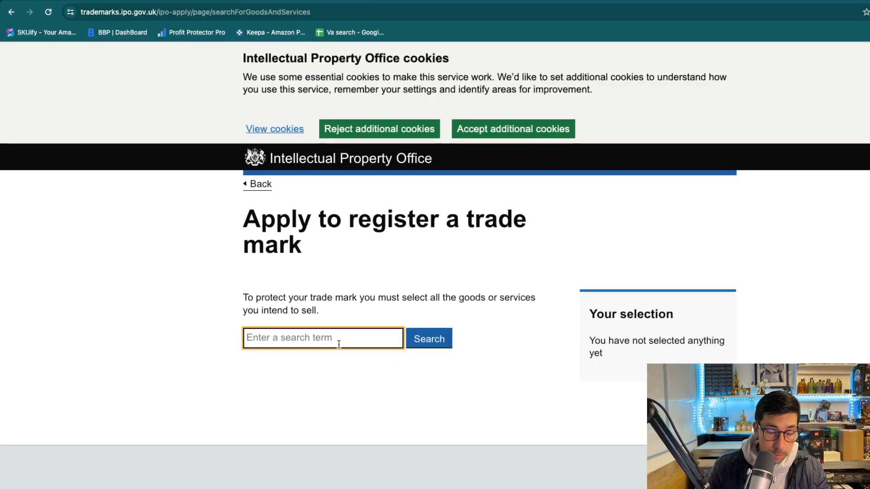
pyautogui.write('computer stands')
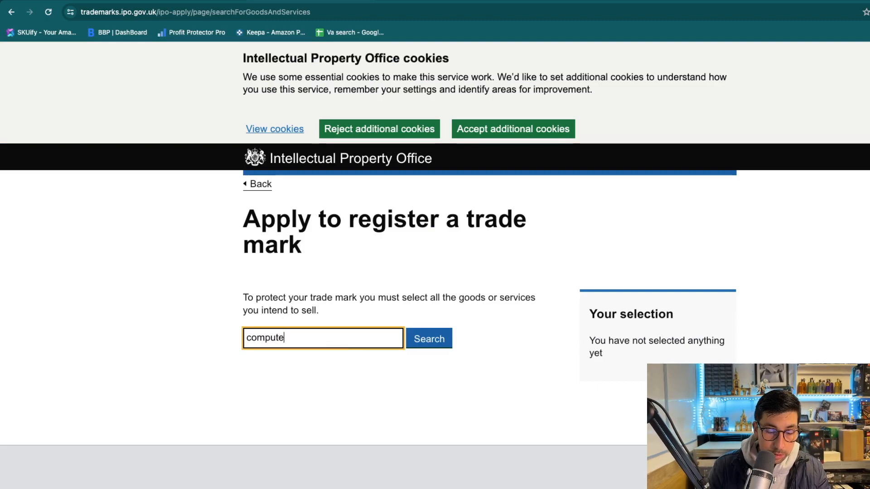
pyautogui.press('Return')
pyautogui.scroll(-2, 325, 376)
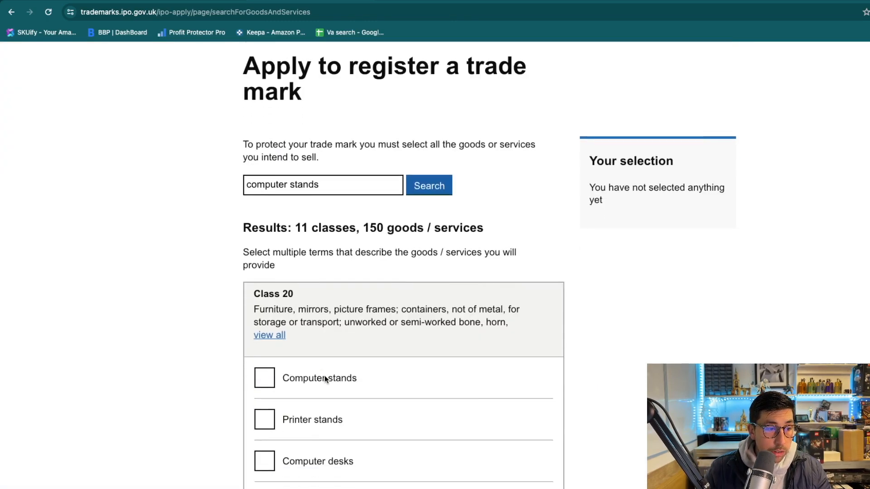
pyautogui.click(264, 348)
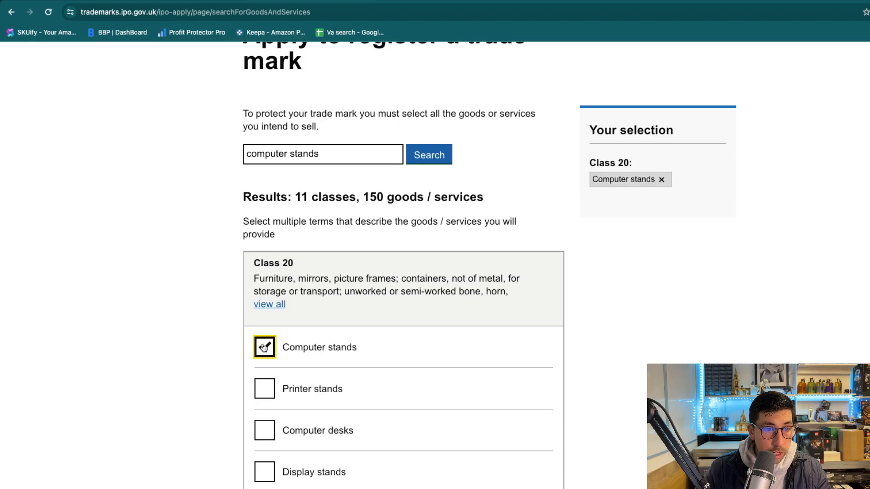
pyautogui.click(264, 348)
pyautogui.scroll(-20, 206, 351)
pyautogui.scroll(-10, 206, 353)
pyautogui.scroll(7, 206, 355)
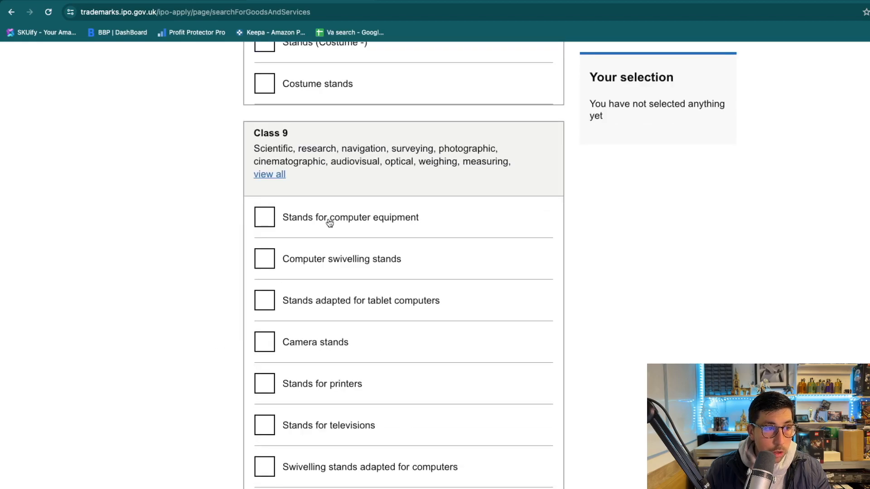
# Add stand terms (computer, swivelling, tablet, camera, printer, television, microphone), computer monitors and mainframe operating software.
pyautogui.click(263, 216)
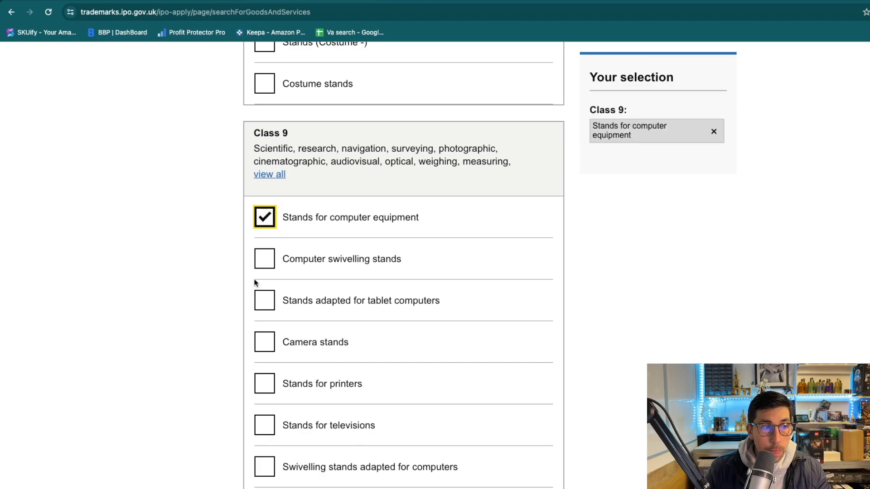
pyautogui.click(264, 265)
pyautogui.click(264, 303)
pyautogui.click(264, 344)
pyautogui.click(264, 385)
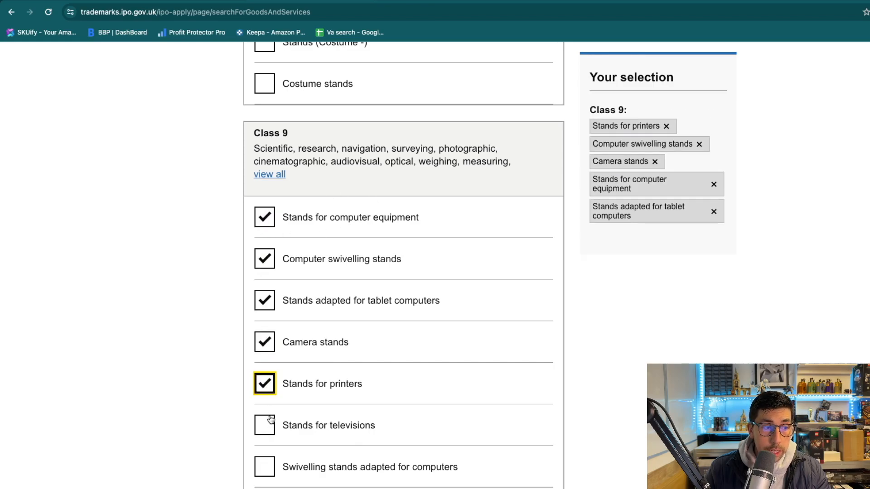
pyautogui.click(271, 420)
pyautogui.scroll(-5, 272, 390)
pyautogui.click(259, 291)
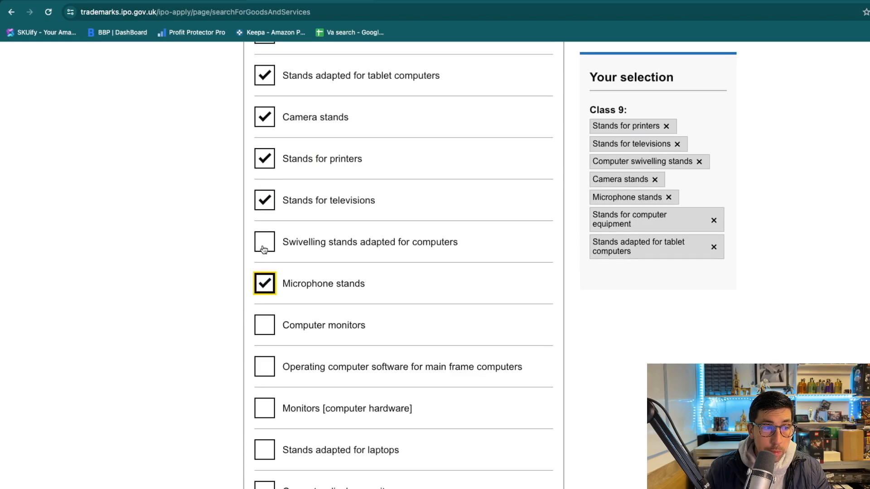
pyautogui.click(263, 248)
pyautogui.click(262, 333)
pyautogui.click(262, 370)
pyautogui.click(259, 407)
# Add computer display monitors, laptop stands, computers and hardware, screens, software, peripherals and Hardware (Computer -).
pyautogui.scroll(-3, 259, 399)
pyautogui.click(263, 356)
pyautogui.click(263, 312)
pyautogui.click(265, 392)
pyautogui.scroll(-3, 265, 390)
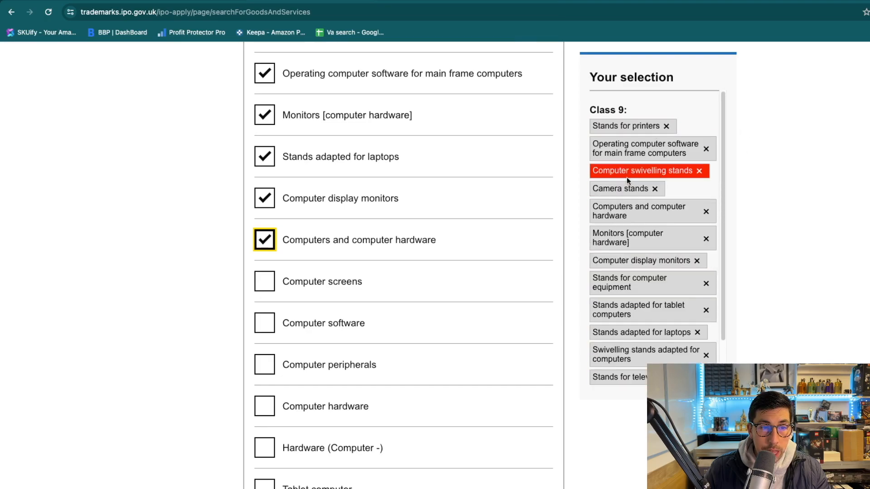
pyautogui.click(265, 282)
pyautogui.click(264, 323)
pyautogui.click(265, 365)
pyautogui.click(264, 407)
pyautogui.click(269, 450)
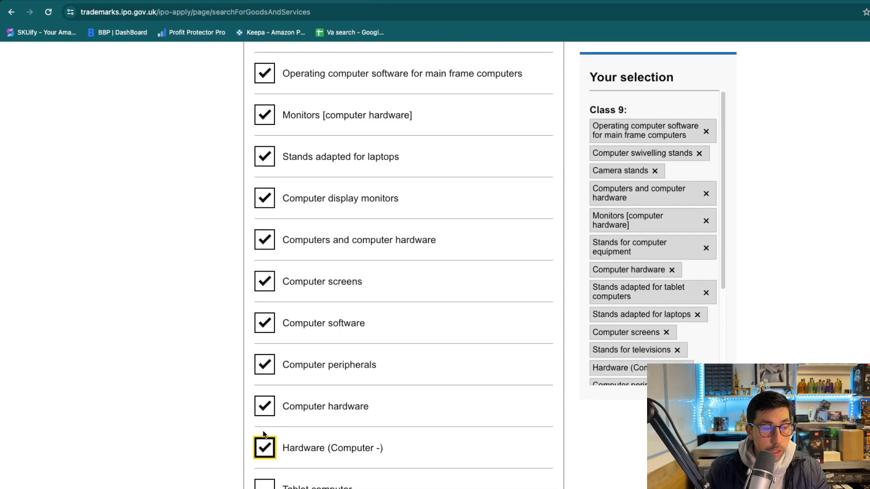
# Add tablet computer, whiteboard, monitoring, maintenance and network-access software, wrist rests, video camera stands and computer servers.
pyautogui.scroll(-5, 244, 298)
pyautogui.click(266, 263)
pyautogui.click(264, 307)
pyautogui.click(264, 349)
pyautogui.click(255, 397)
pyautogui.click(262, 433)
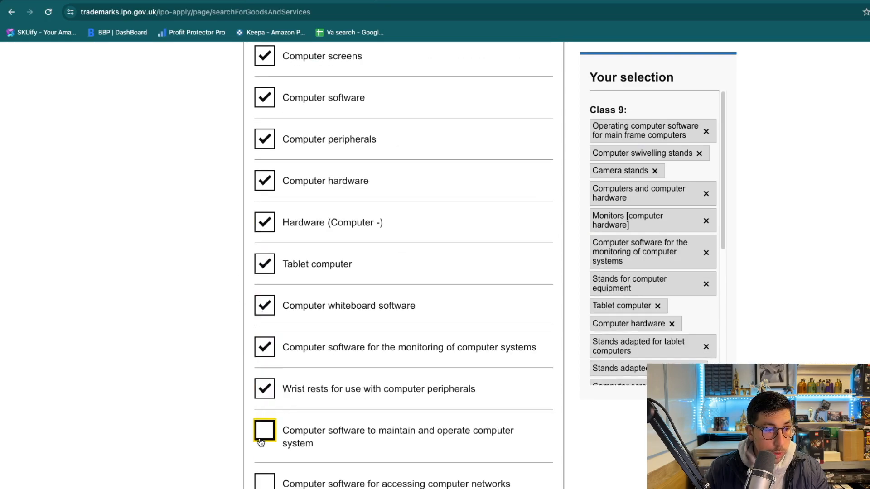
pyautogui.click(264, 483)
pyautogui.scroll(-10, 266, 443)
pyautogui.click(265, 352)
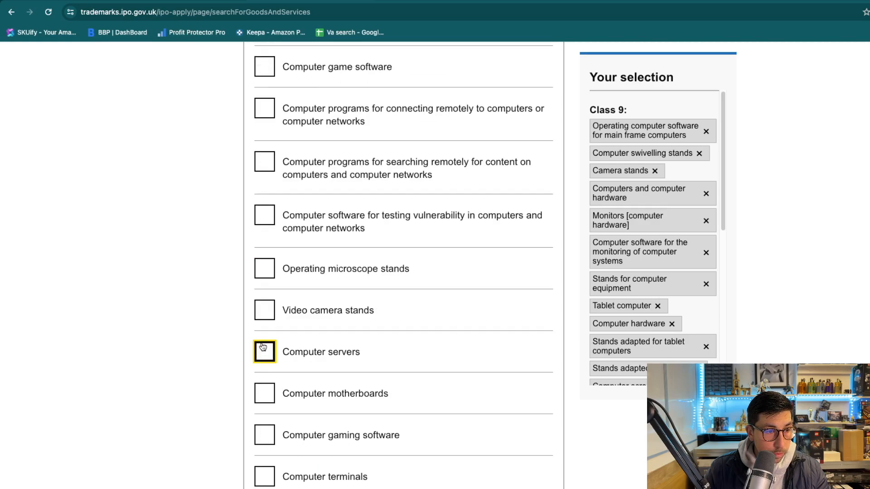
pyautogui.click(264, 310)
# Finish the goods selection from the bottom of the terms list.
pyautogui.scroll(-10, 238, 254)
pyautogui.scroll(-15, 237, 259)
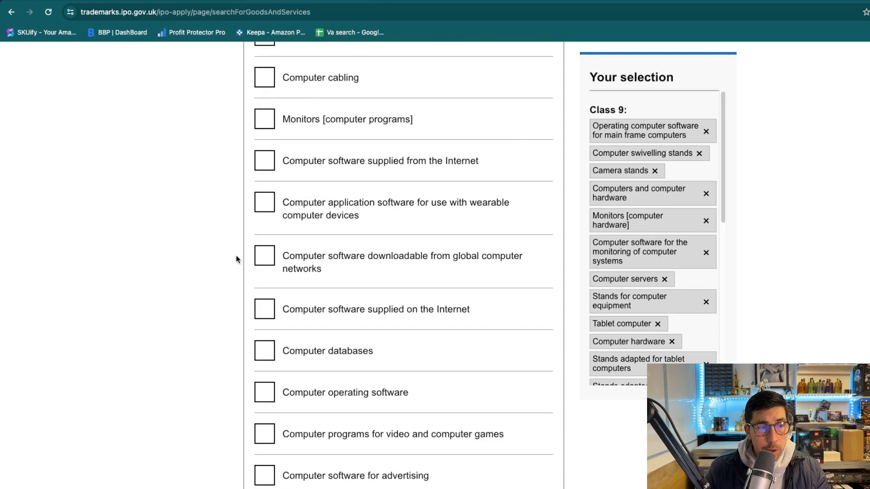
pyautogui.scroll(-20, 237, 260)
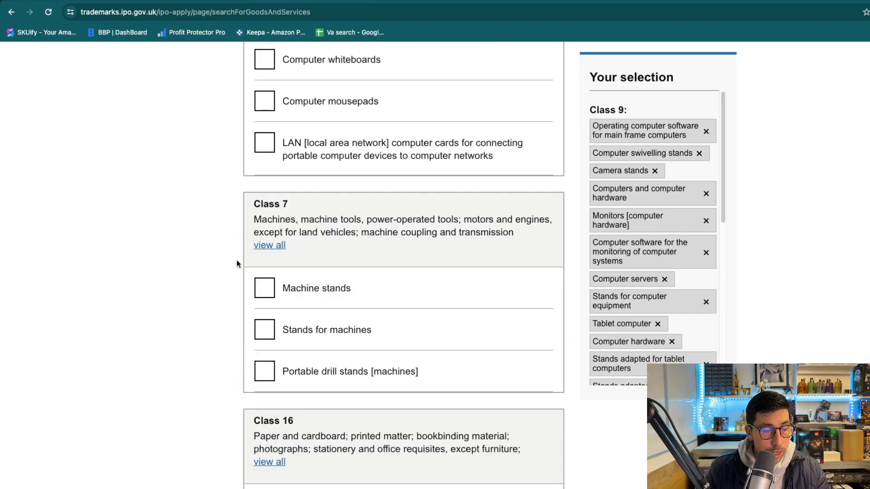
pyautogui.scroll(-10, 237, 268)
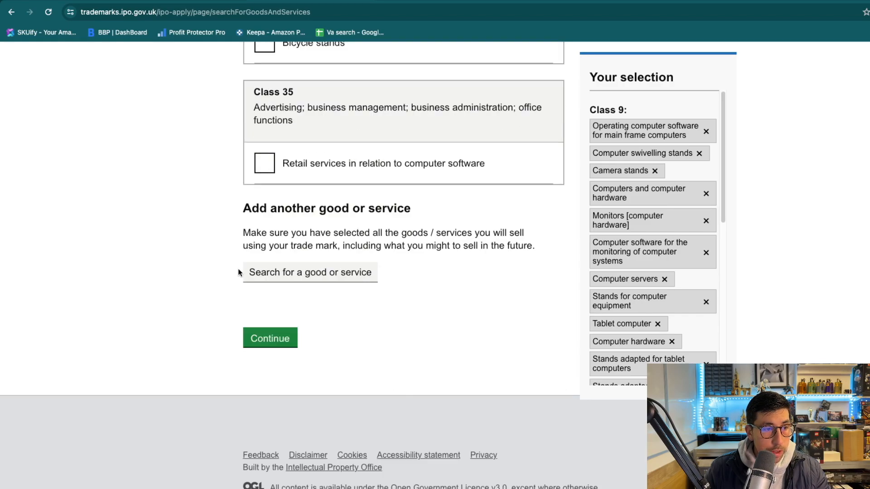
pyautogui.click(290, 346)
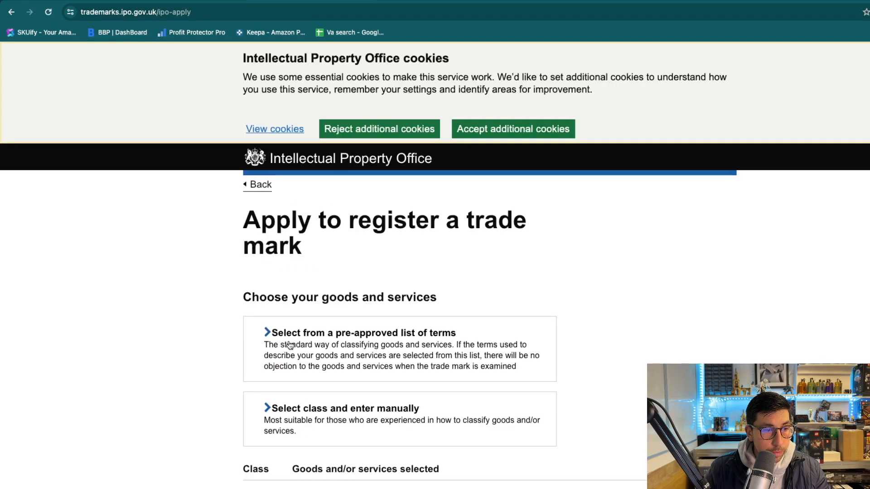
# Confirm the chosen goods list and declare a genuine intention to use the mark for them.
pyautogui.scroll(-6, 74, 295)
pyautogui.scroll(-10, 330, 275)
pyautogui.click(271, 301)
pyautogui.scroll(-9, 145, 284)
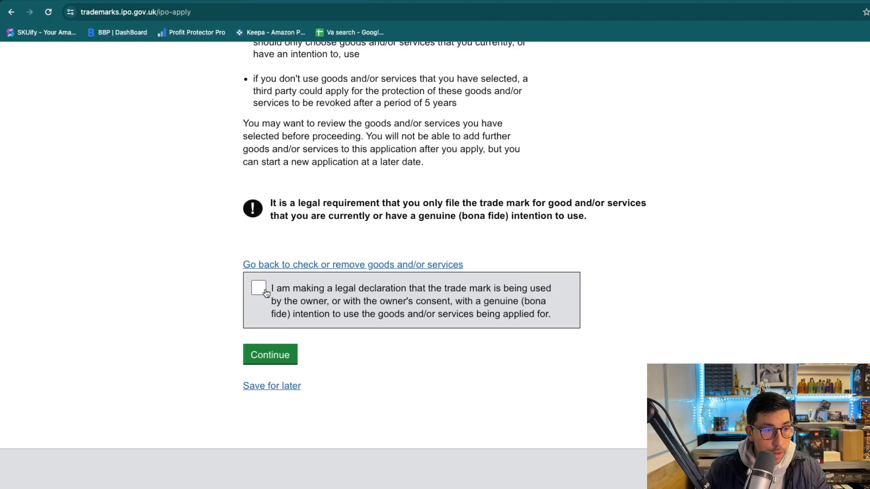
pyautogui.click(259, 289)
pyautogui.click(254, 354)
# Answer No to the disclaimer, EU transitional priority and priority date questions.
pyautogui.scroll(-1, 174, 293)
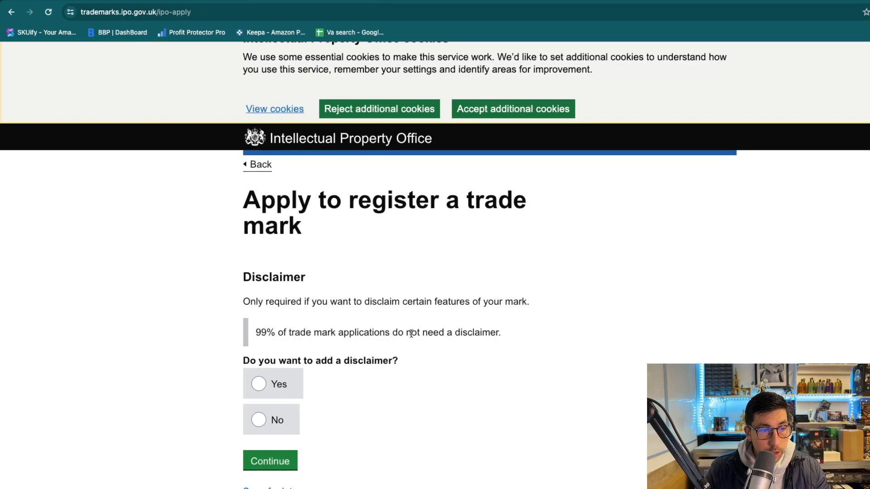
pyautogui.click(275, 420)
pyautogui.click(271, 459)
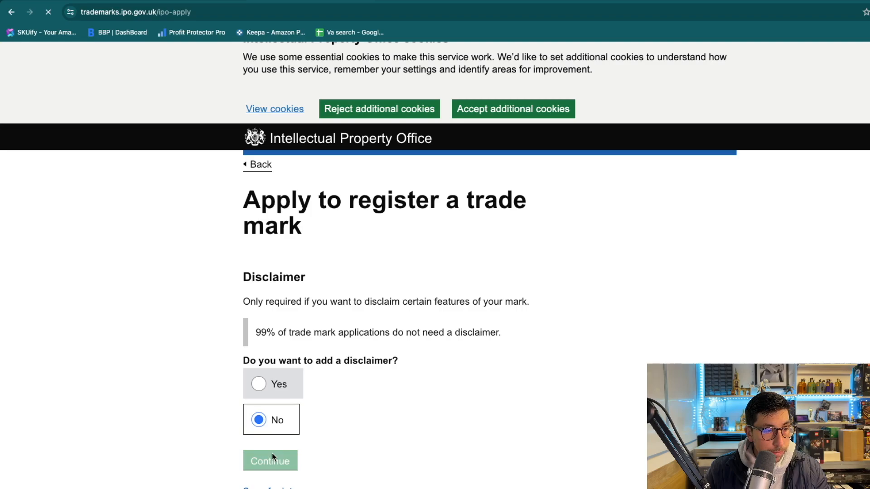
pyautogui.scroll(-2, 321, 373)
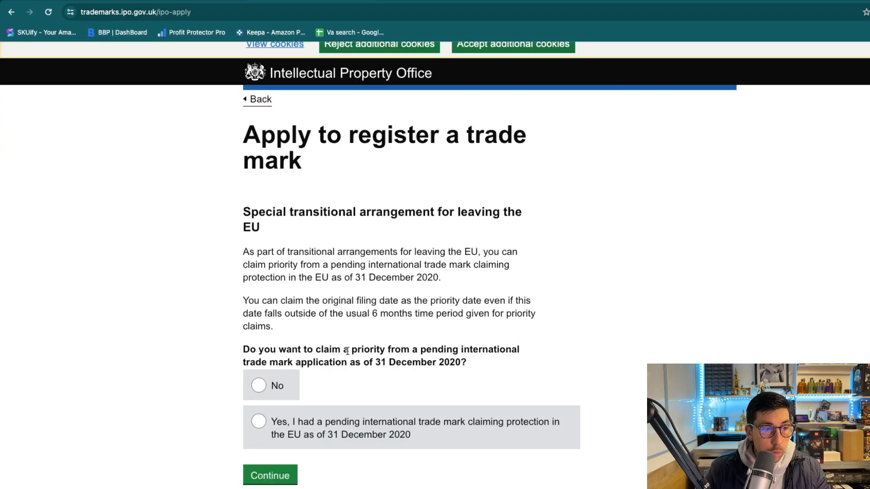
pyautogui.click(277, 386)
pyautogui.click(278, 473)
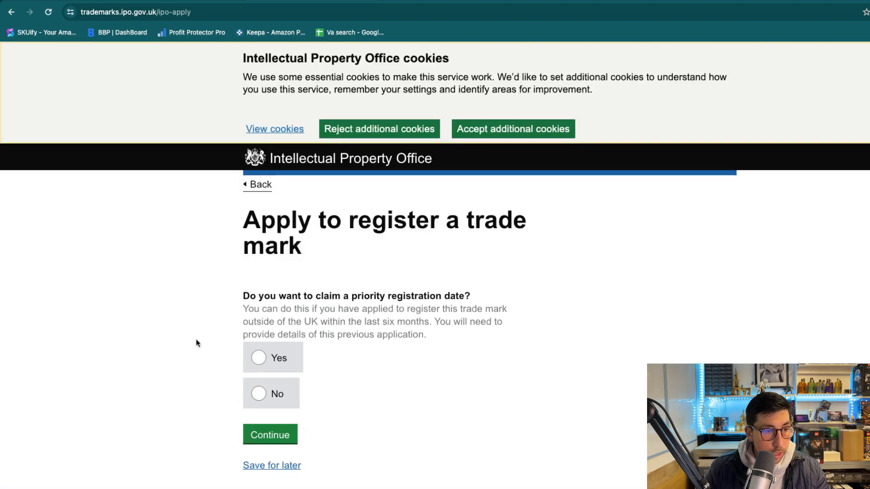
pyautogui.click(278, 394)
pyautogui.click(265, 437)
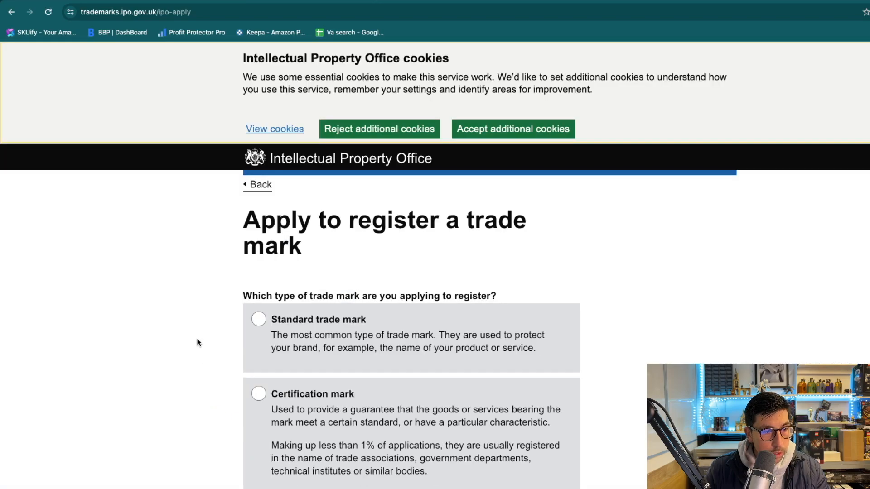
# Choose Standard trade mark as the type of mark and submit it.
pyautogui.scroll(-1, 200, 338)
pyautogui.scroll(-1, 306, 305)
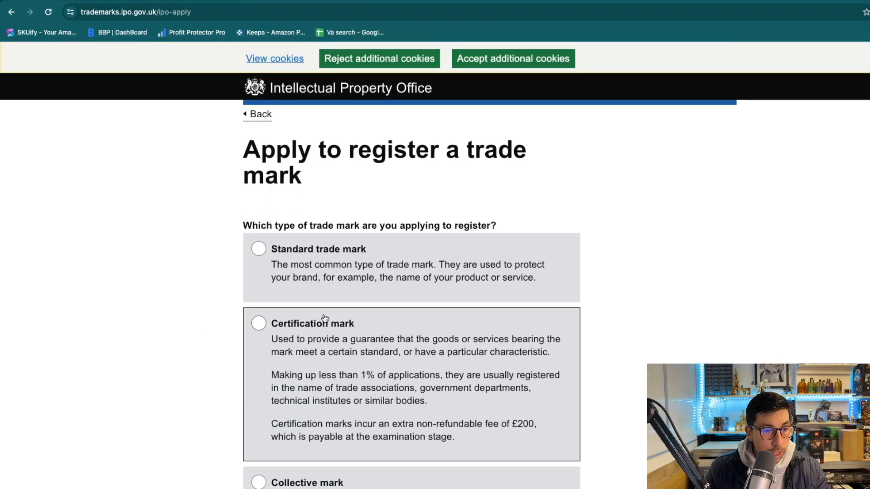
pyautogui.scroll(-1, 328, 322)
pyautogui.click(287, 266)
pyautogui.scroll(-3, 235, 289)
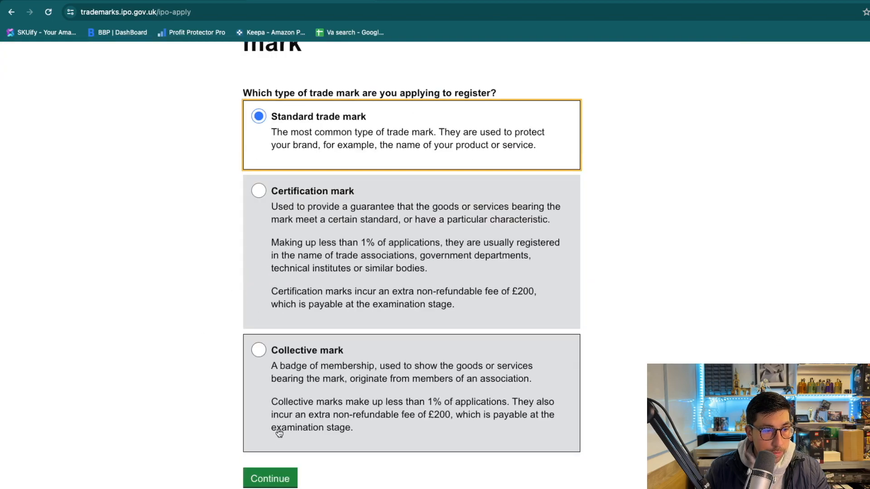
pyautogui.click(275, 473)
pyautogui.scroll(-1, 294, 338)
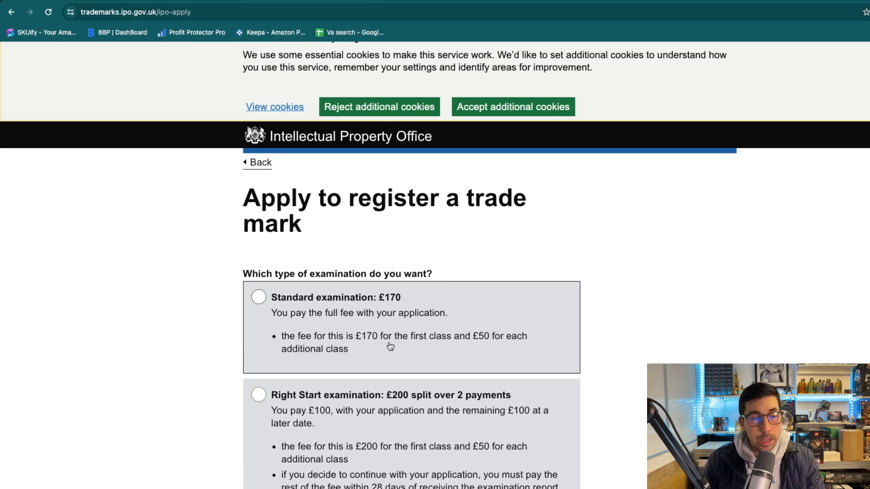
# Select Standard examination at £170 and scroll the review to the £170 payment due.
pyautogui.scroll(-5, 390, 348)
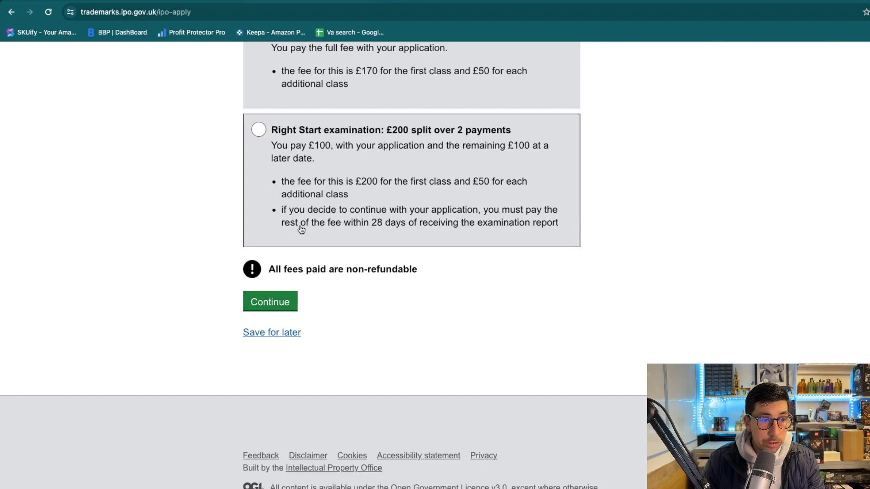
pyautogui.scroll(5, 301, 229)
pyautogui.click(308, 296)
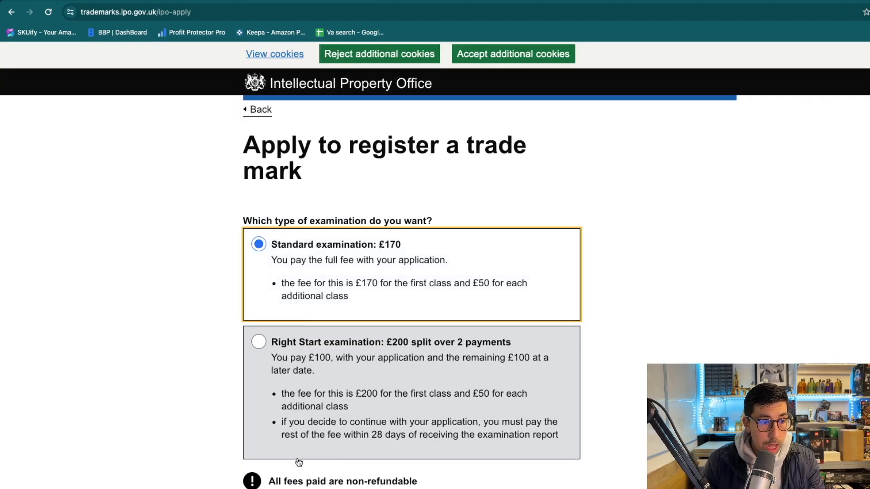
pyautogui.press('Return')
pyautogui.scroll(-12, 213, 346)
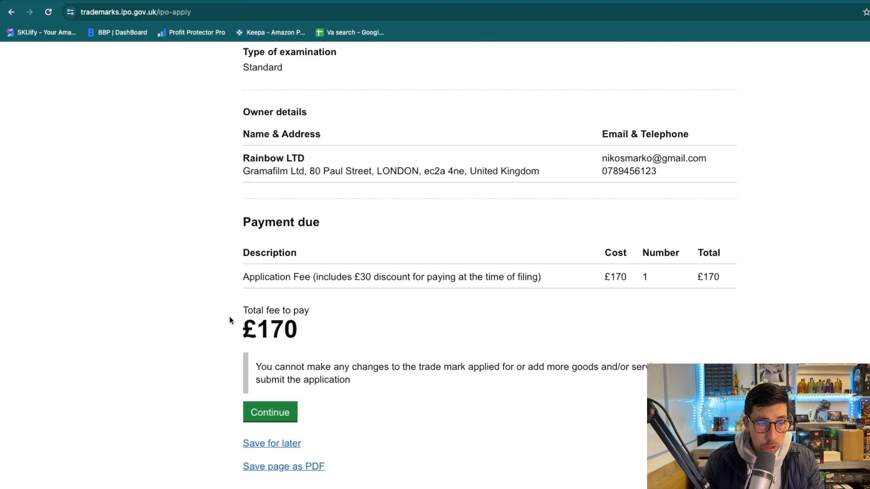
pyautogui.scroll(-1, 229, 321)
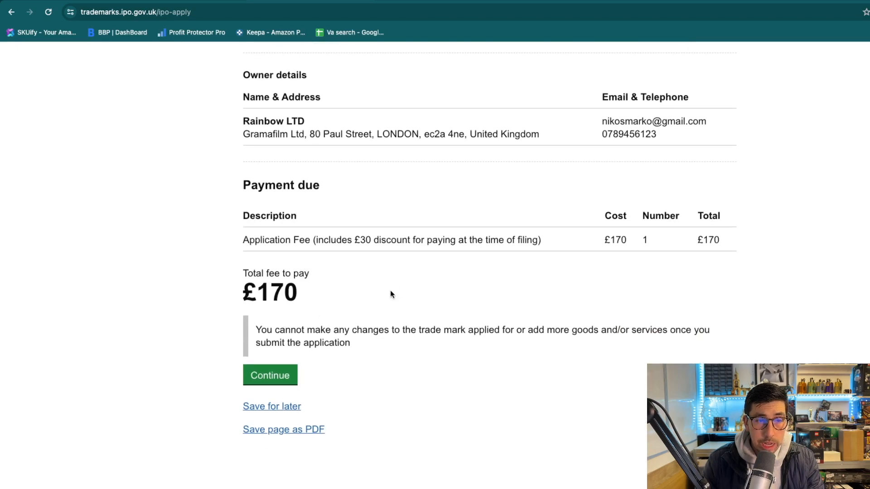
# Open the Declaration and tick the ownership entitlement, ordinary-meaning and submission-conditions statements.
pyautogui.click(271, 375)
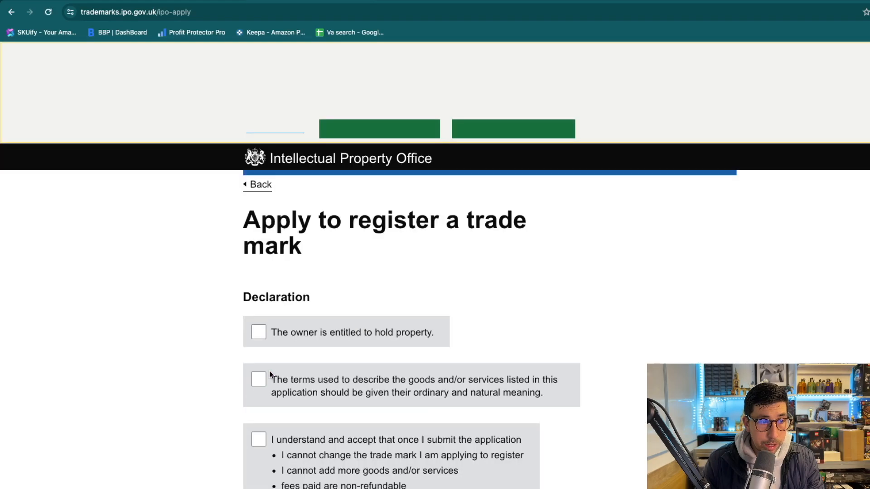
pyautogui.scroll(-2, 305, 334)
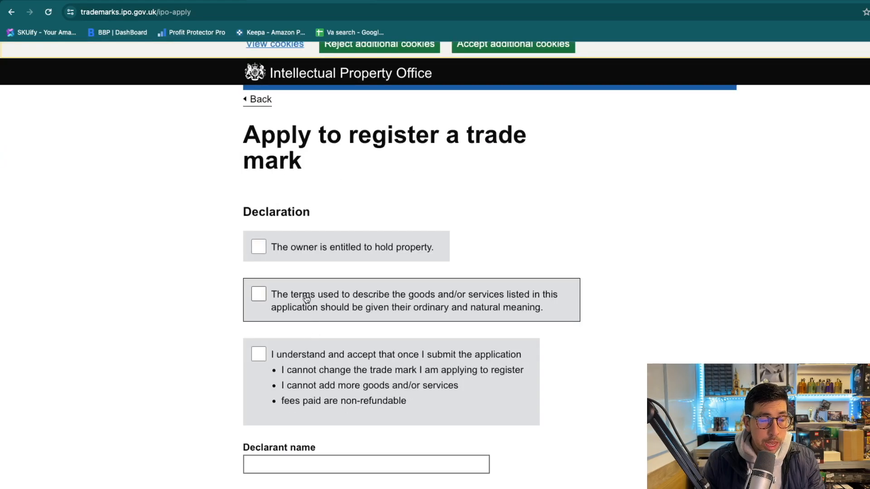
pyautogui.click(325, 250)
pyautogui.click(331, 302)
pyautogui.click(315, 356)
pyautogui.scroll(-5, 315, 355)
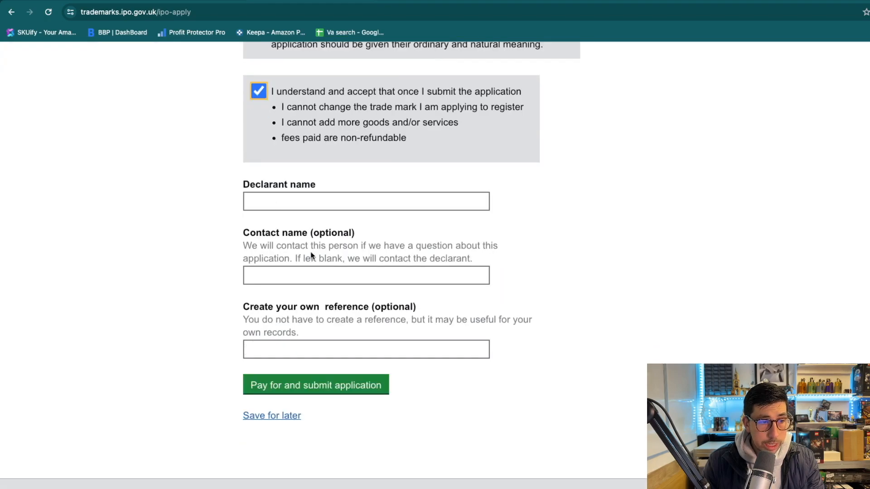
pyautogui.scroll(2, 405, 316)
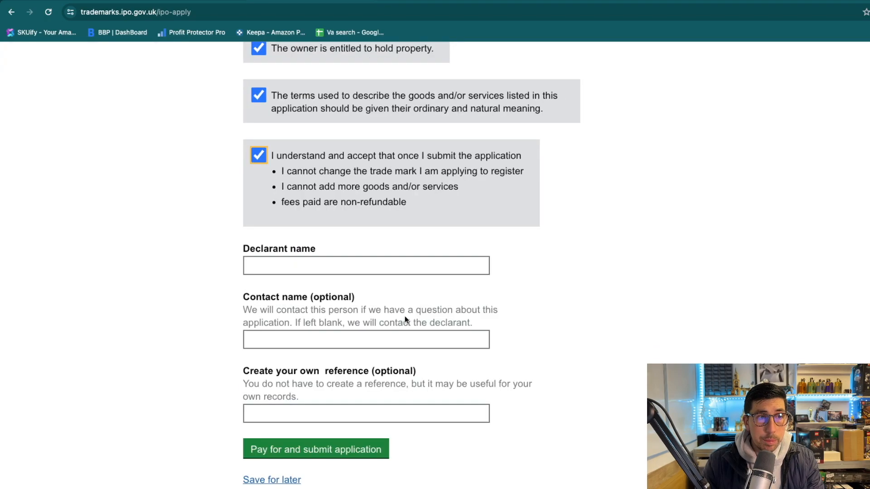